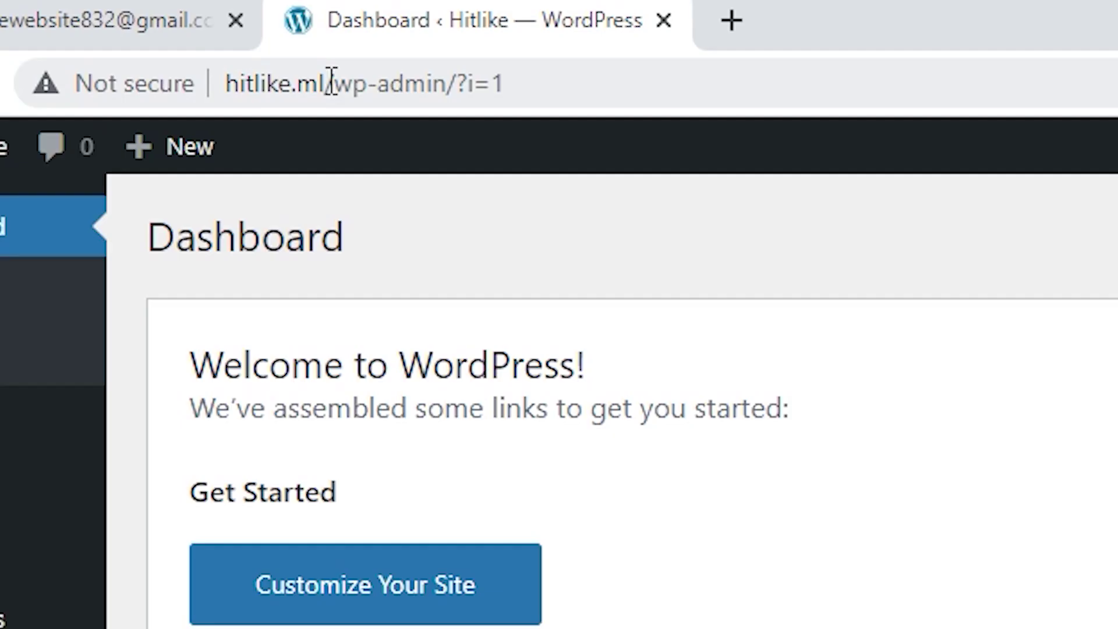
Step: Review the hitlike.ml page, scrolling through it and highlighting the Dropshipping Tutorials playlist title
drag(164, 30, 130, 30)
click(287, 178)
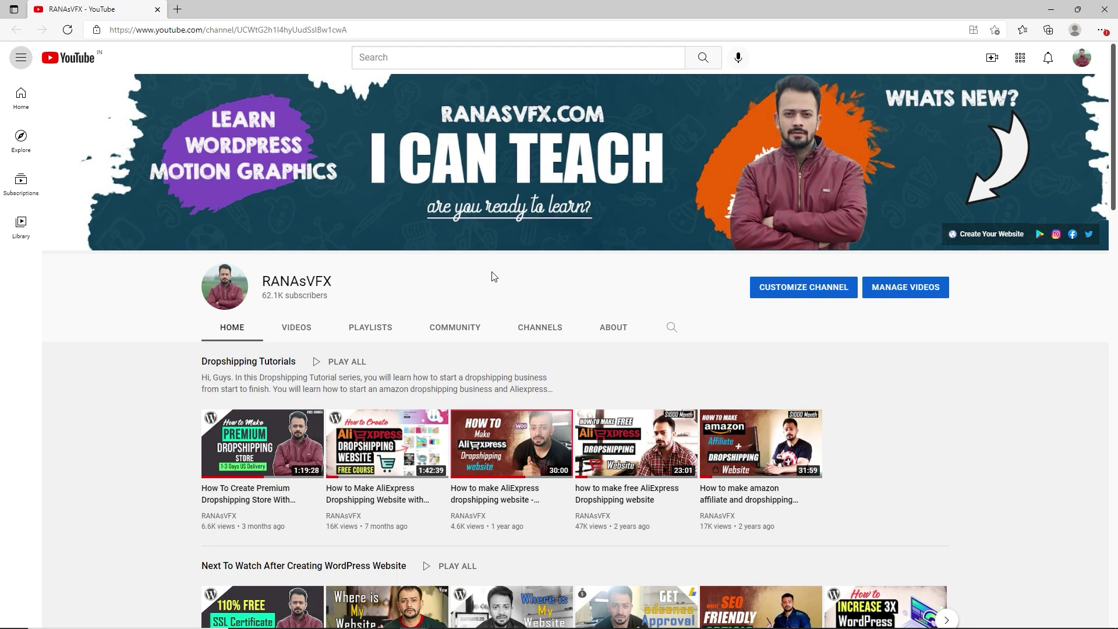
scroll(361, 294, down, 3)
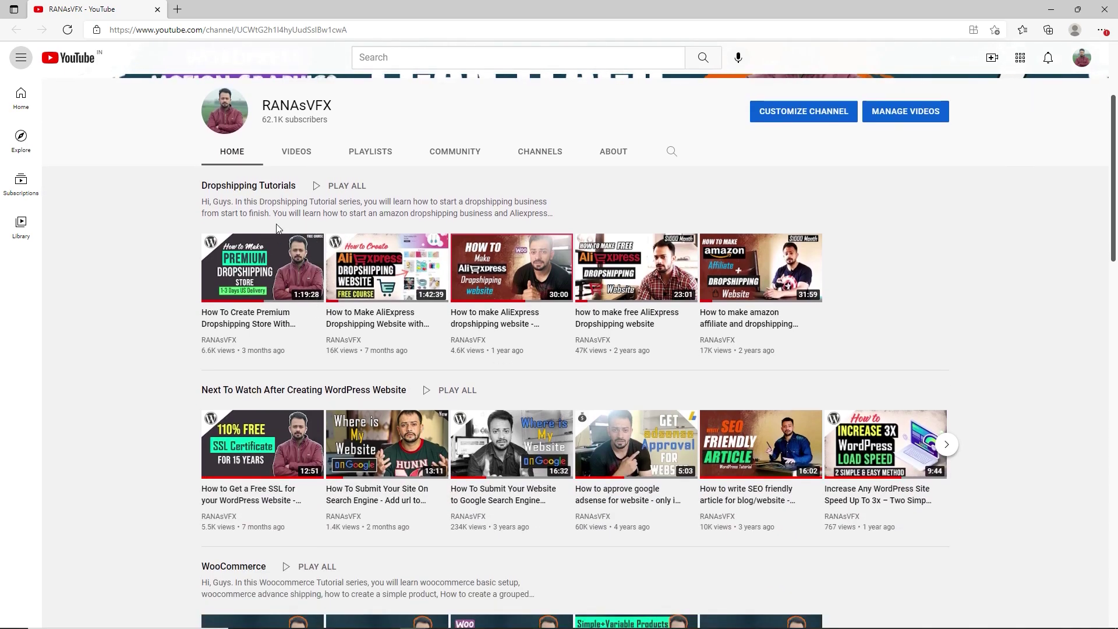
drag(202, 185, 288, 187)
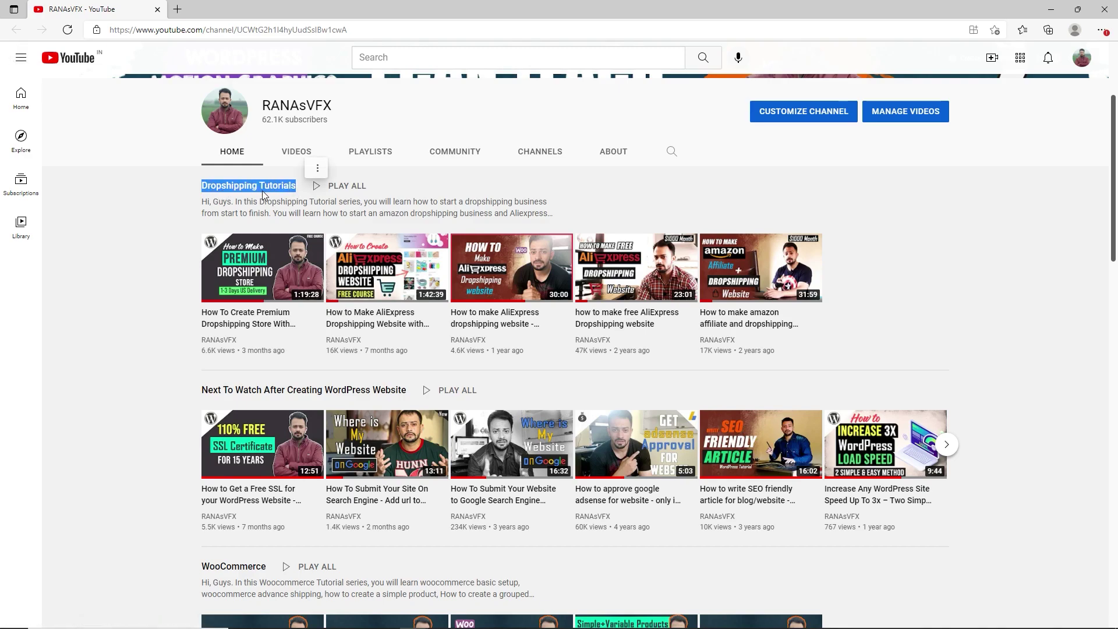
scroll(197, 316, down, 2)
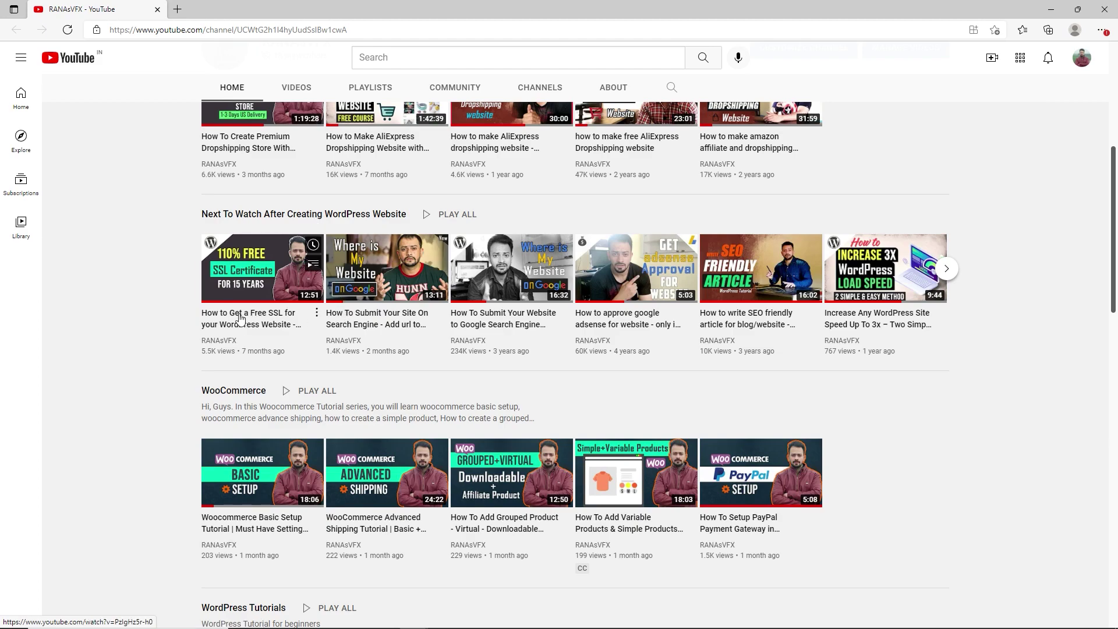
scroll(433, 326, down, 2)
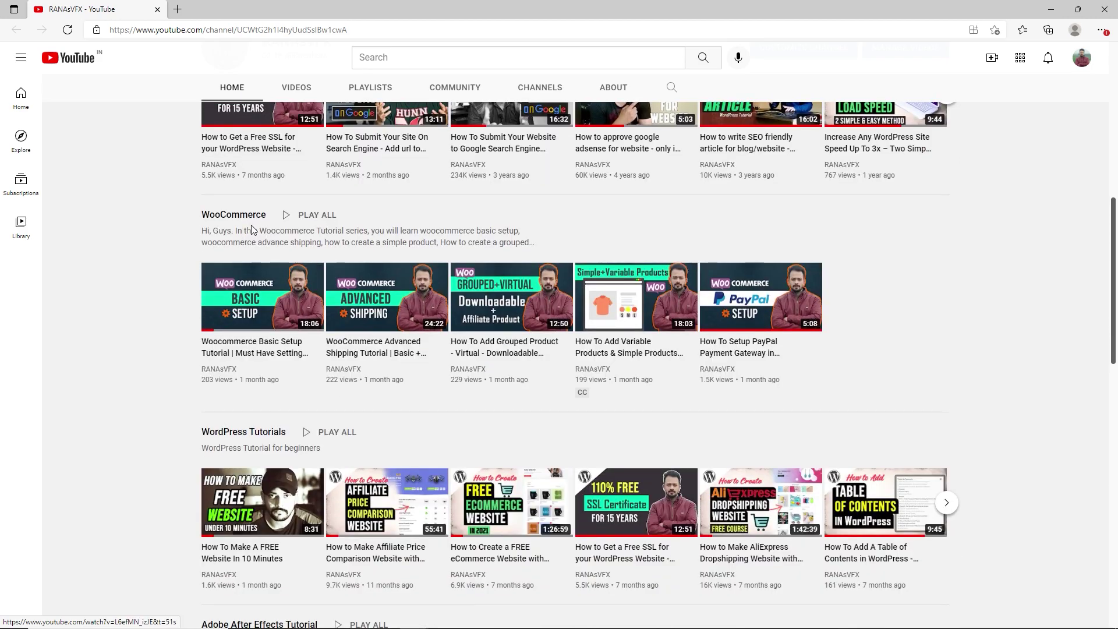
scroll(194, 355, down, 6)
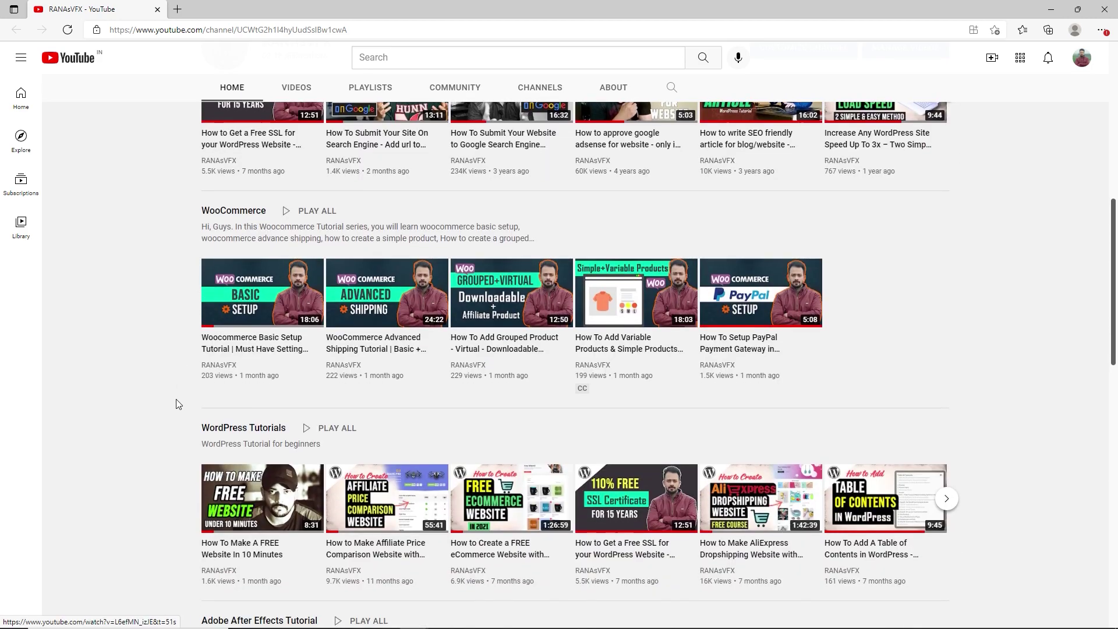
scroll(243, 194, up, 2)
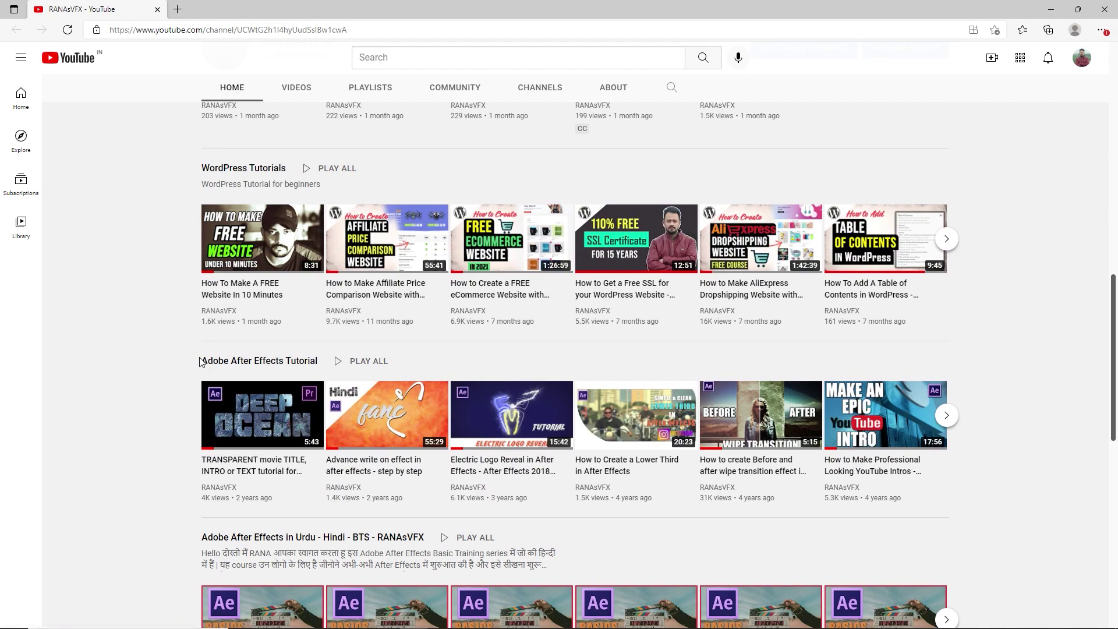
scroll(300, 364, down, 2)
scroll(300, 363, down, 5)
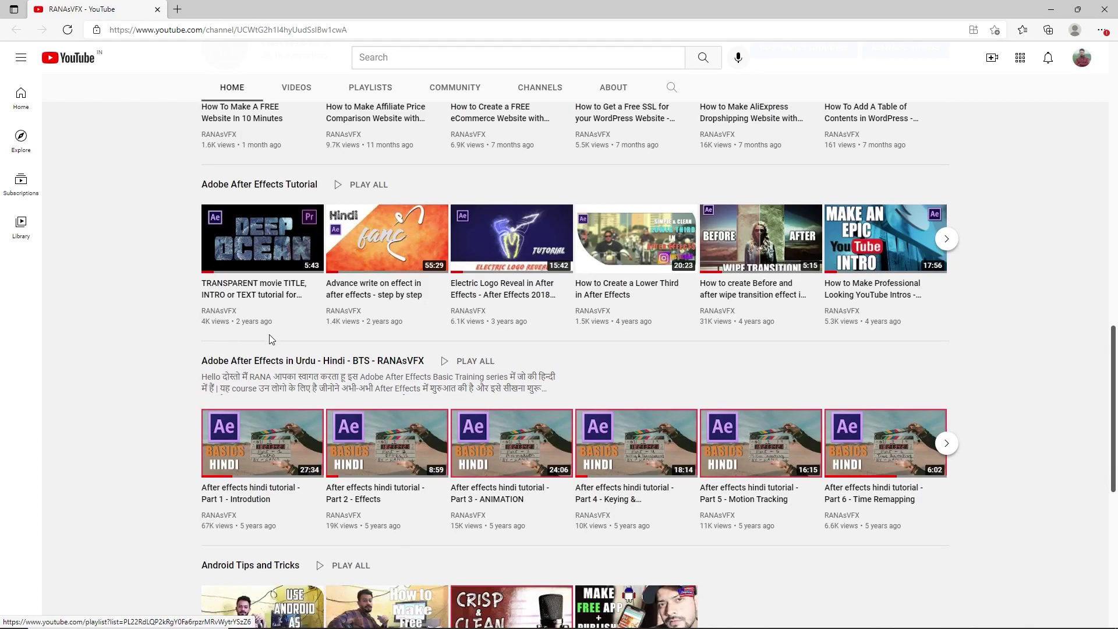
scroll(125, 347, down, 3)
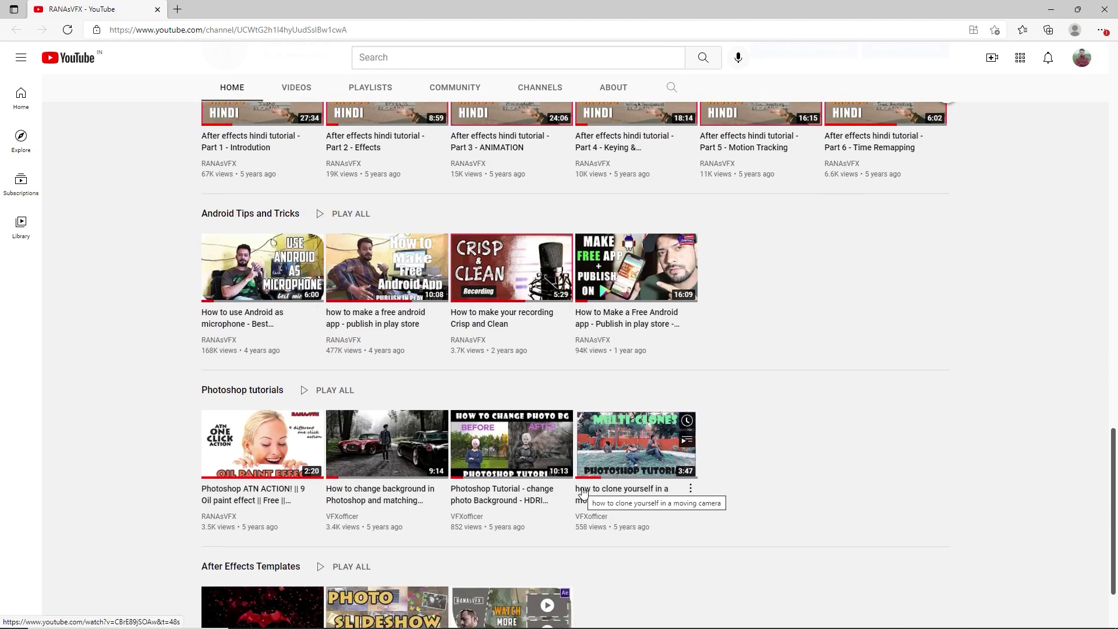
scroll(583, 492, up, 20)
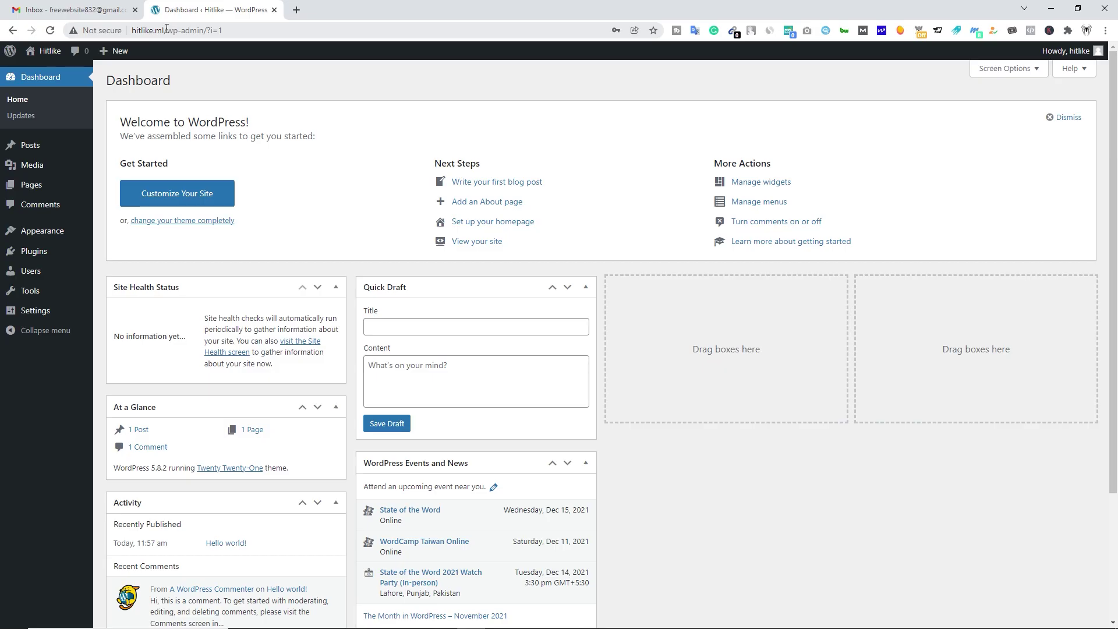
Step: Inspect hitlike.ml's connection security details from the address bar
drag(167, 29, 130, 30)
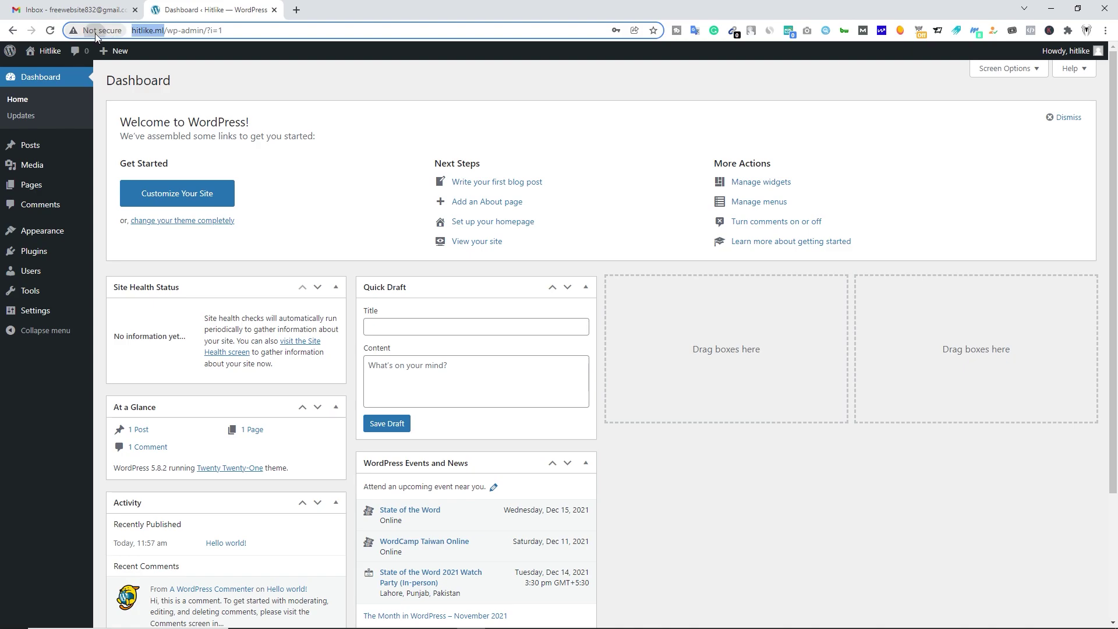
click(96, 33)
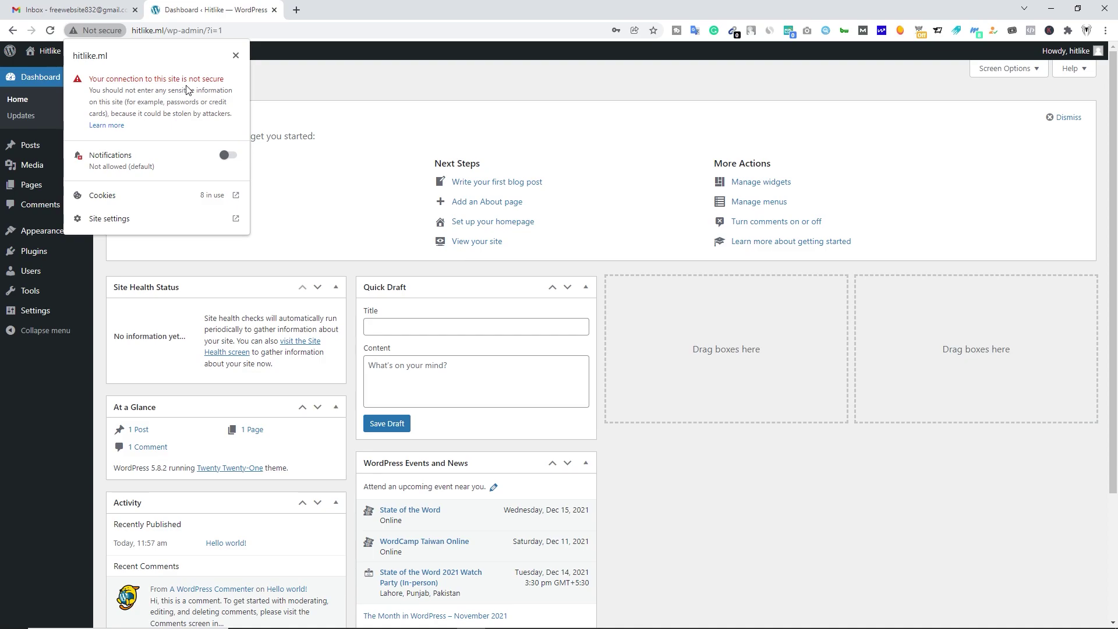
click(235, 56)
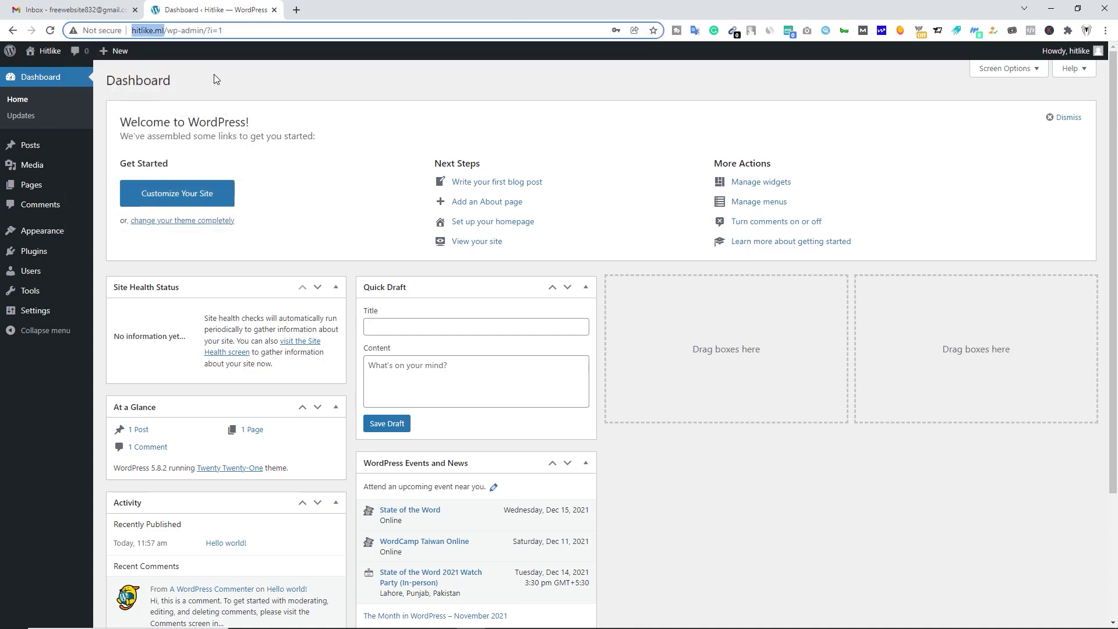
Step: Search Google for cloudflare and sign up for a Cloudflare account with e-mail and password
click(297, 10)
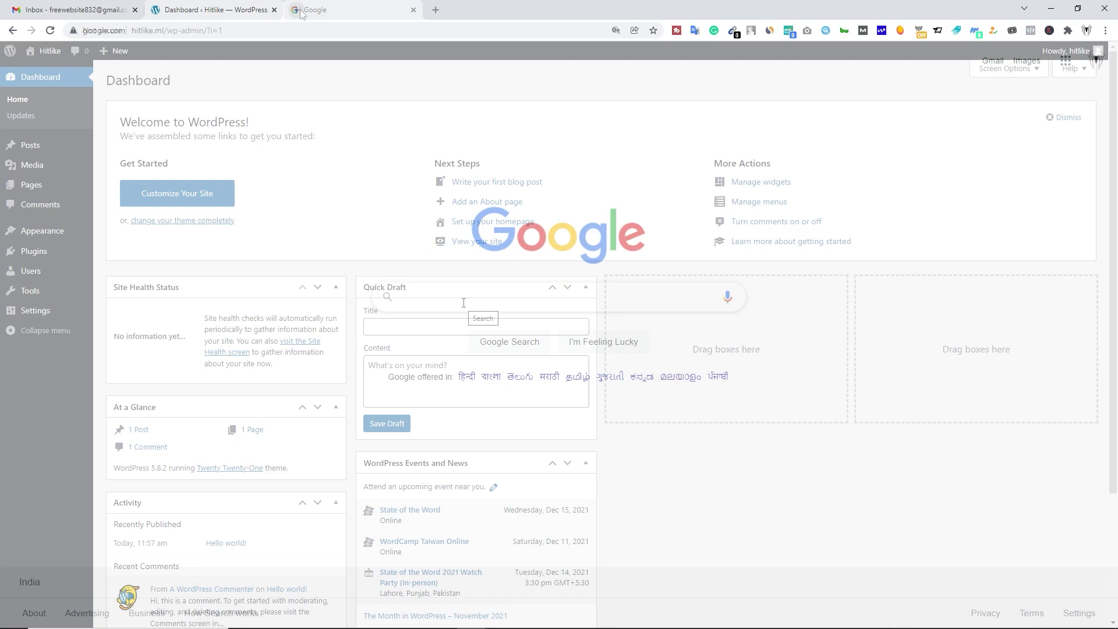
text(cloudflare)
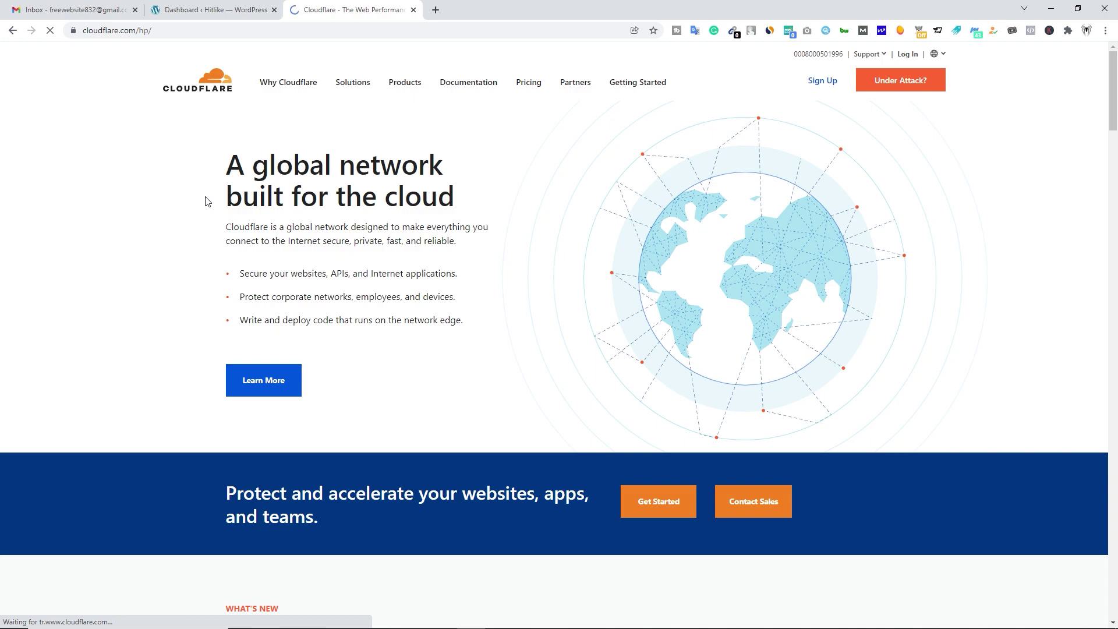
click(811, 82)
click(356, 168)
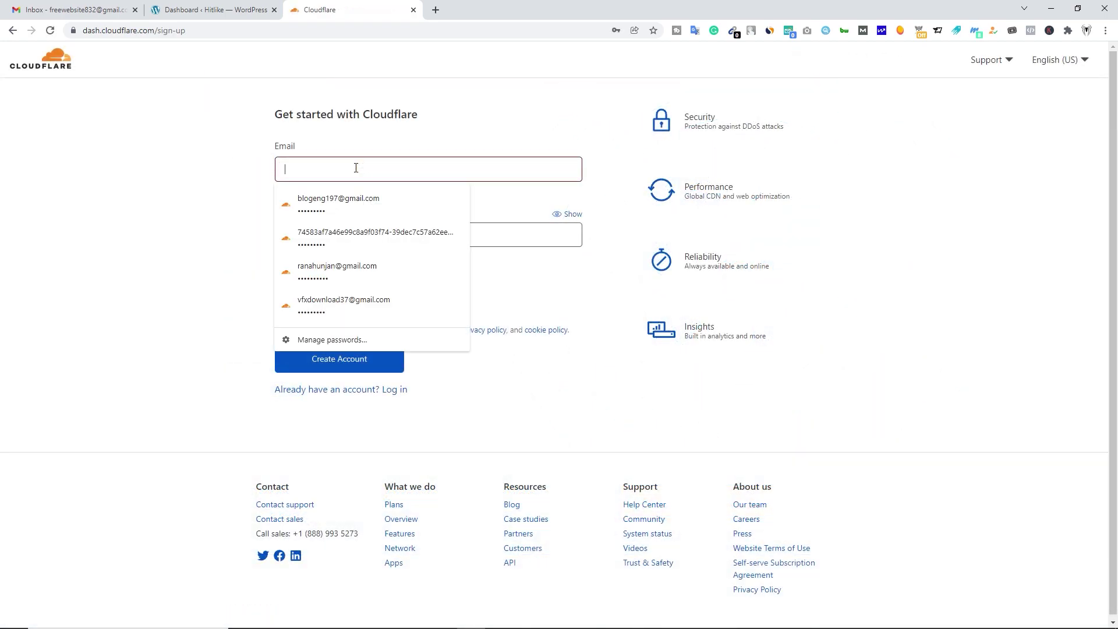
key(ctrl+v)
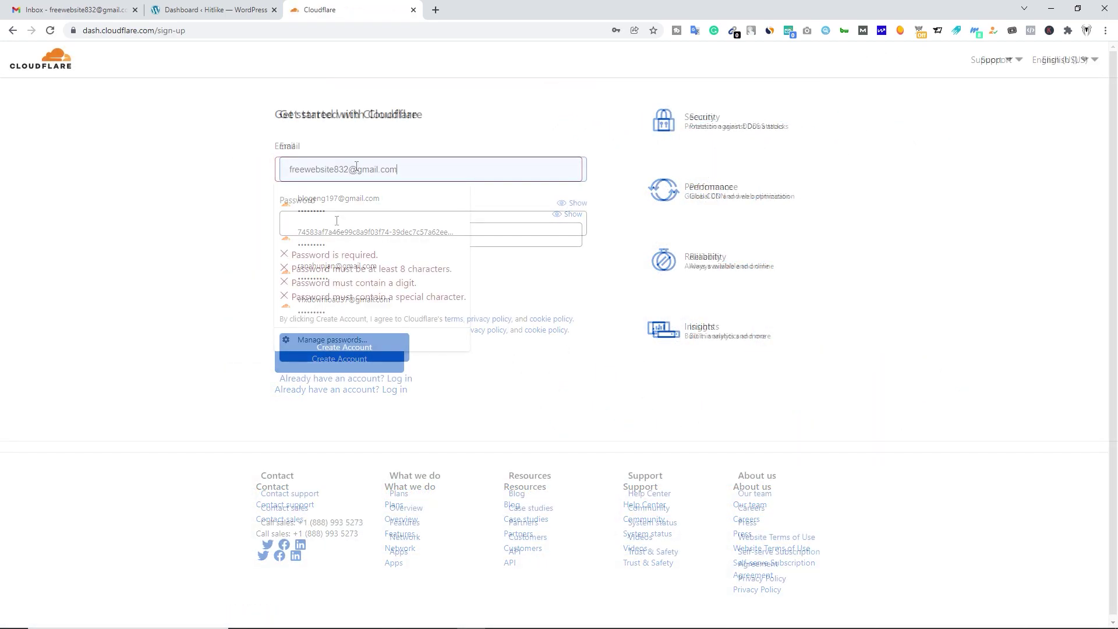
click(337, 221)
key(ctrl+v)
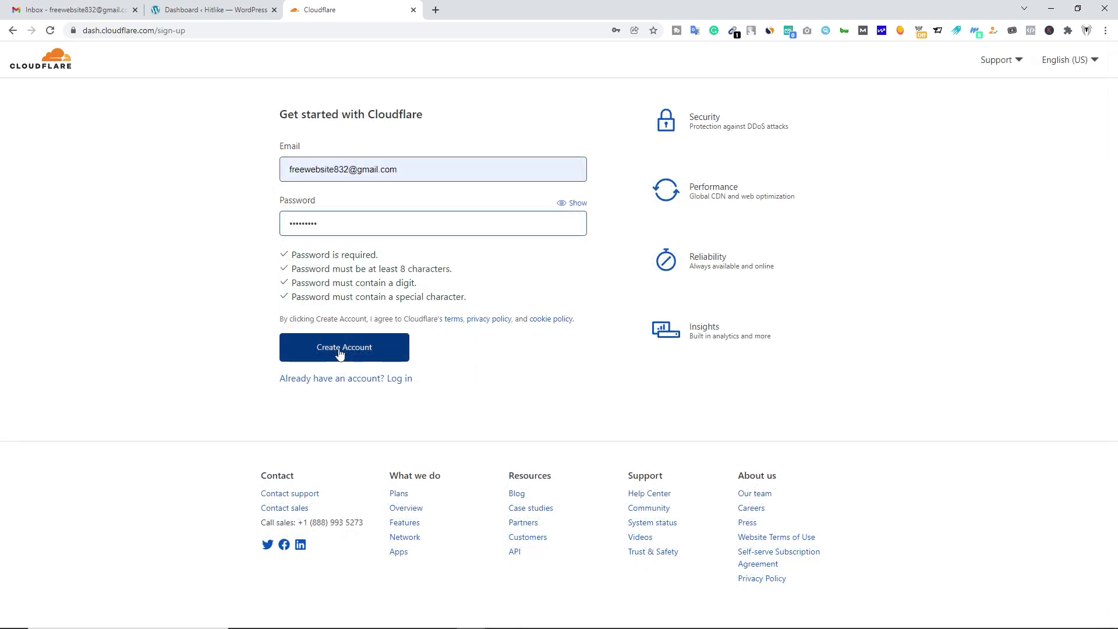
click(340, 349)
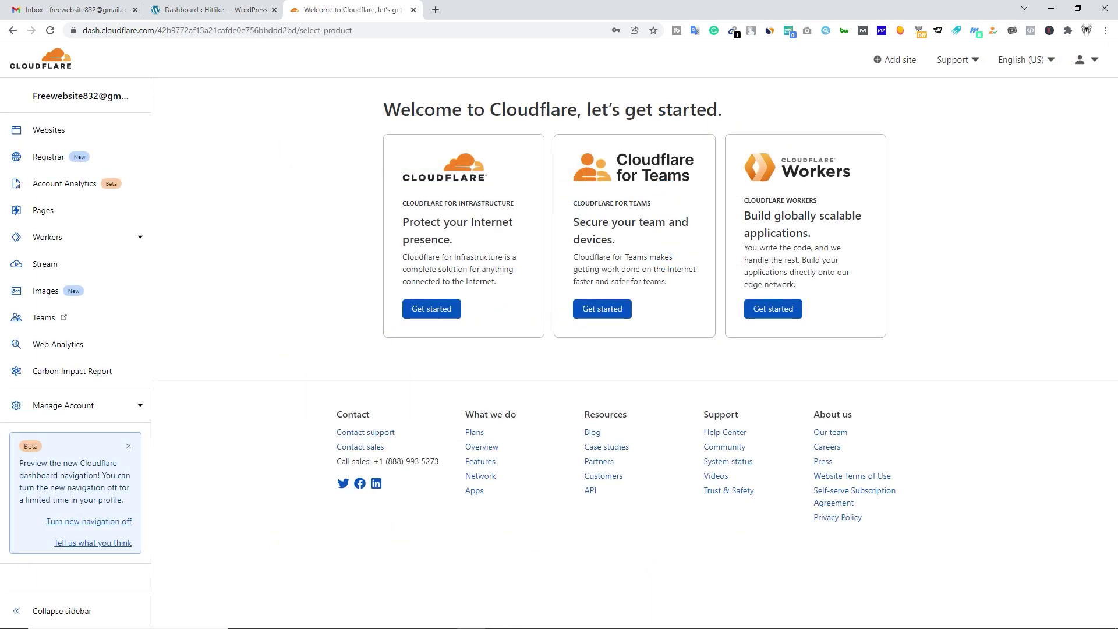
Step: Copy the site address from the WordPress tab into Cloudflare's 'Enter your site' field
click(438, 314)
click(327, 156)
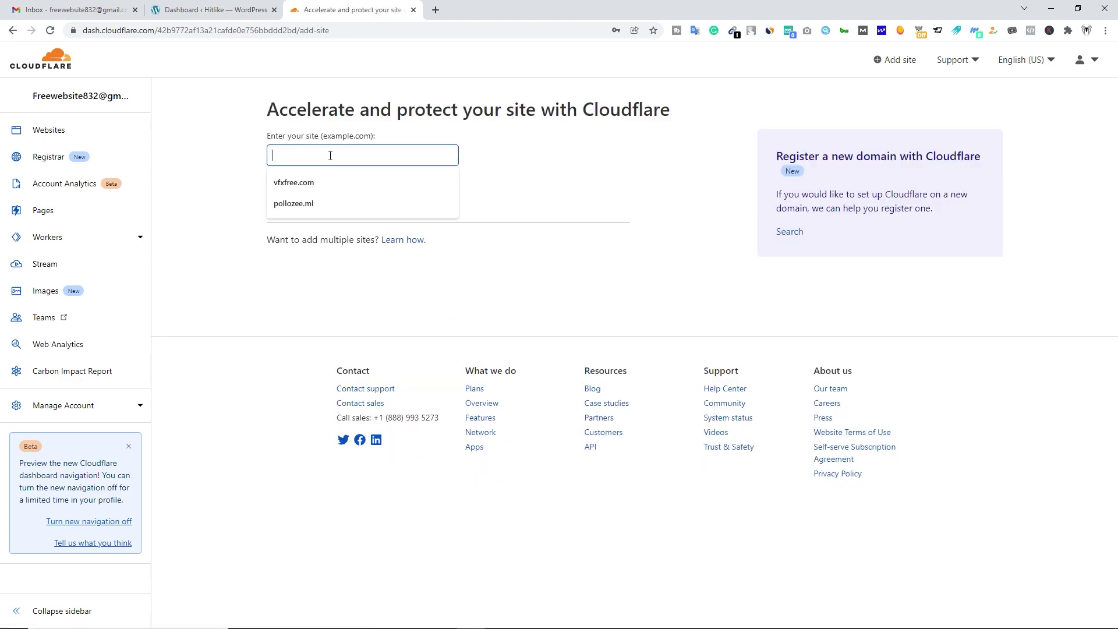
click(212, 10)
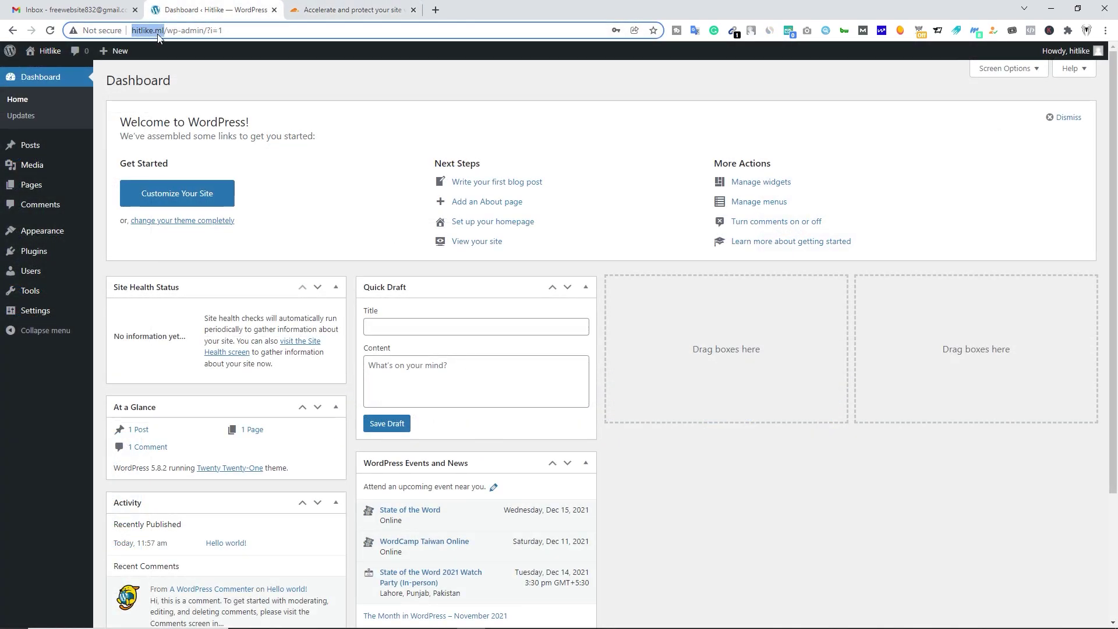
key(ctrl+c)
click(349, 10)
key(ctrl+v)
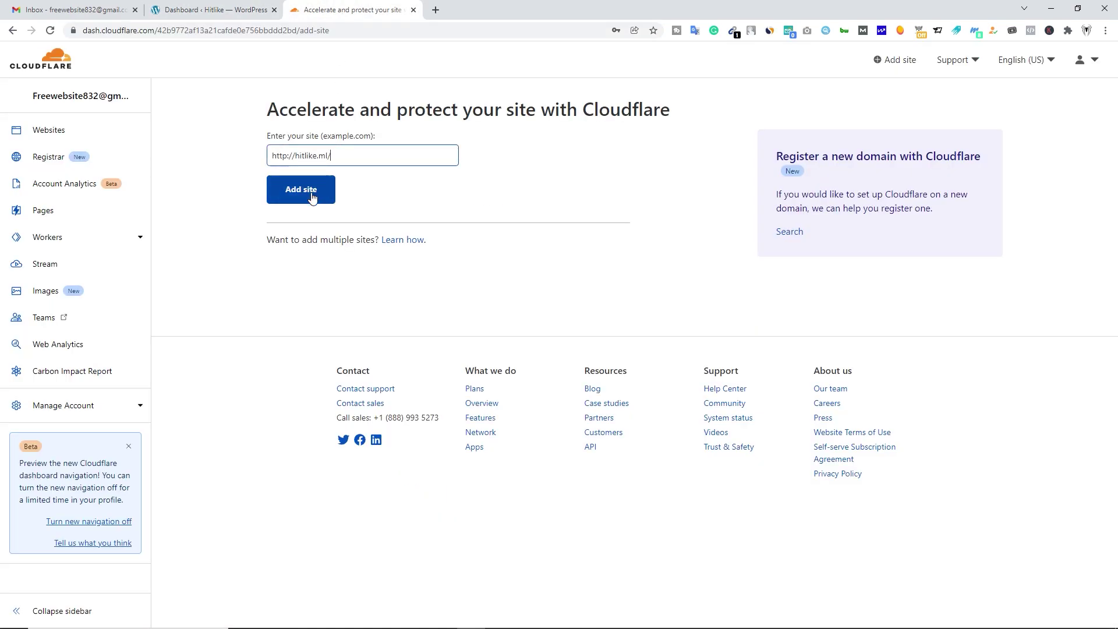
Step: Trim the pasted address down to hitlike.ml and add it as a site
key(BackSpace)
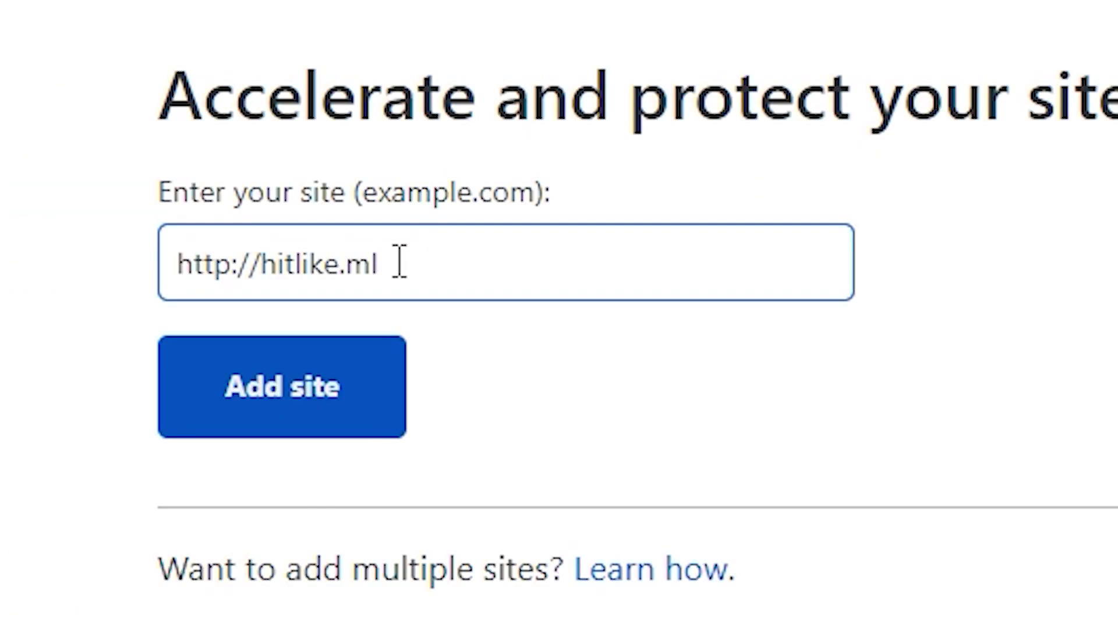
key(Home)
key(Delete)
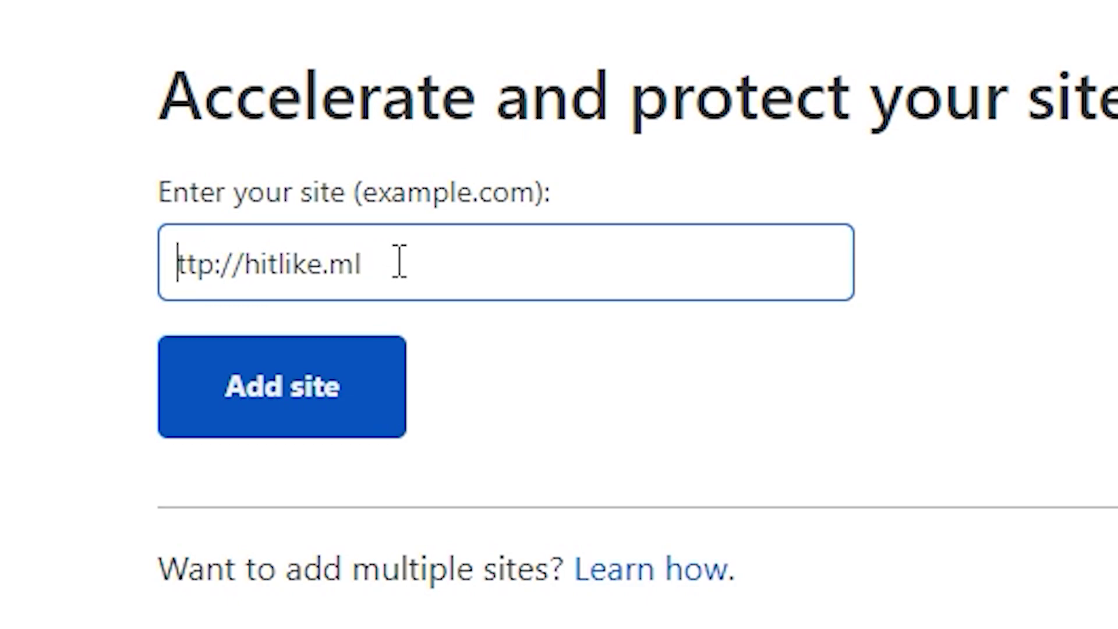
key(Delete)
key(Delete)
key(Delete)
key(Delete)
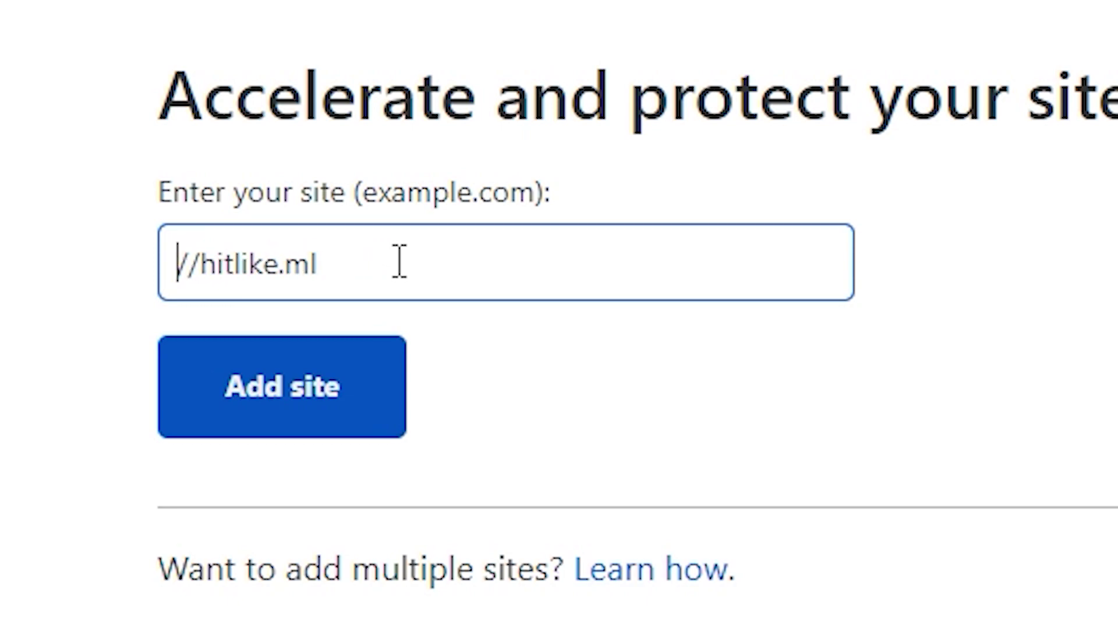
key(Delete)
key(Delete)
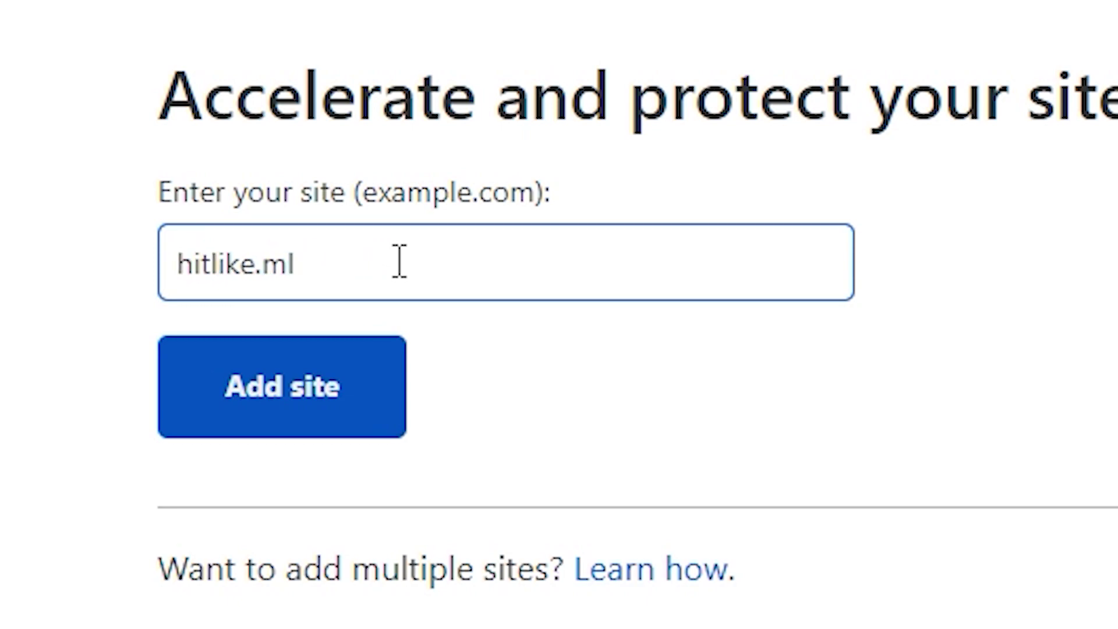
key(End)
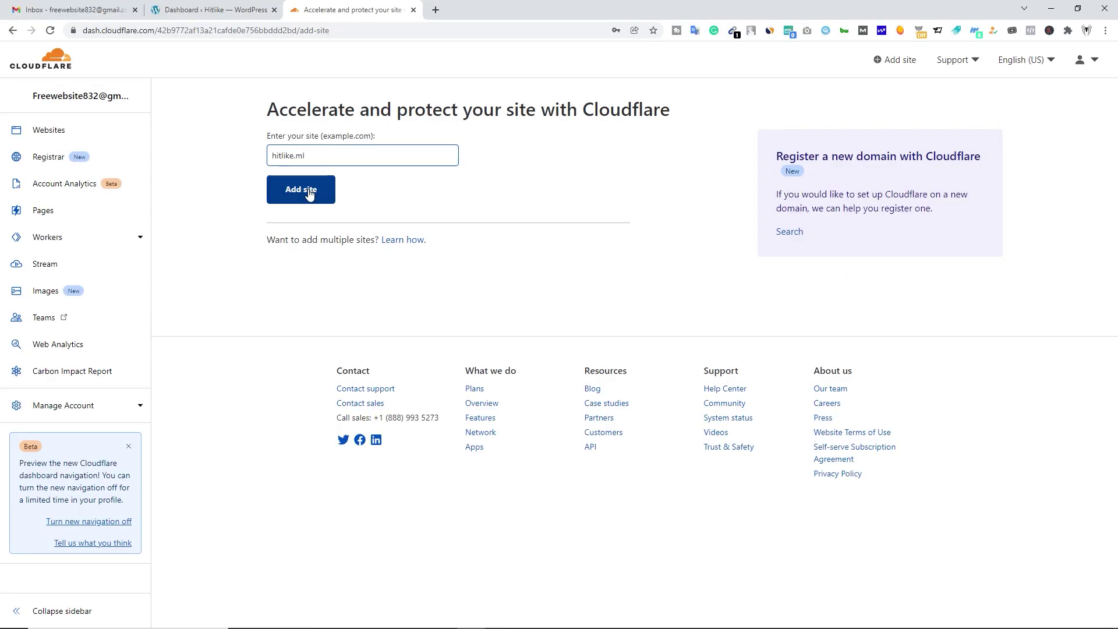
click(309, 194)
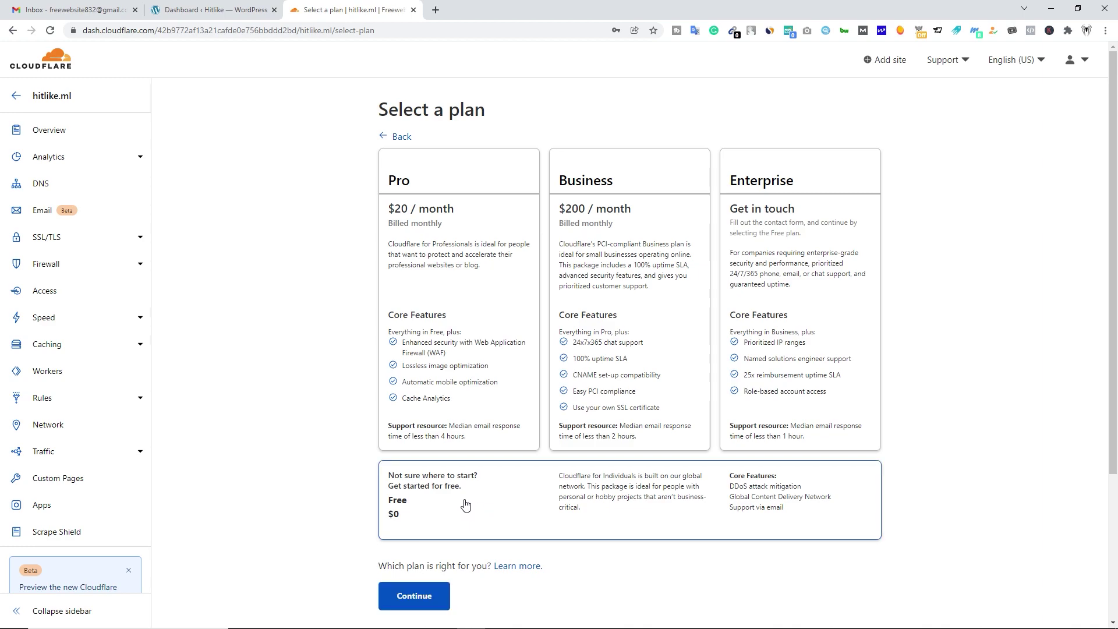
Step: Choose the Free plan, accept the scanned DNS records, and copy arturo.ns.cloudflare.com
click(423, 595)
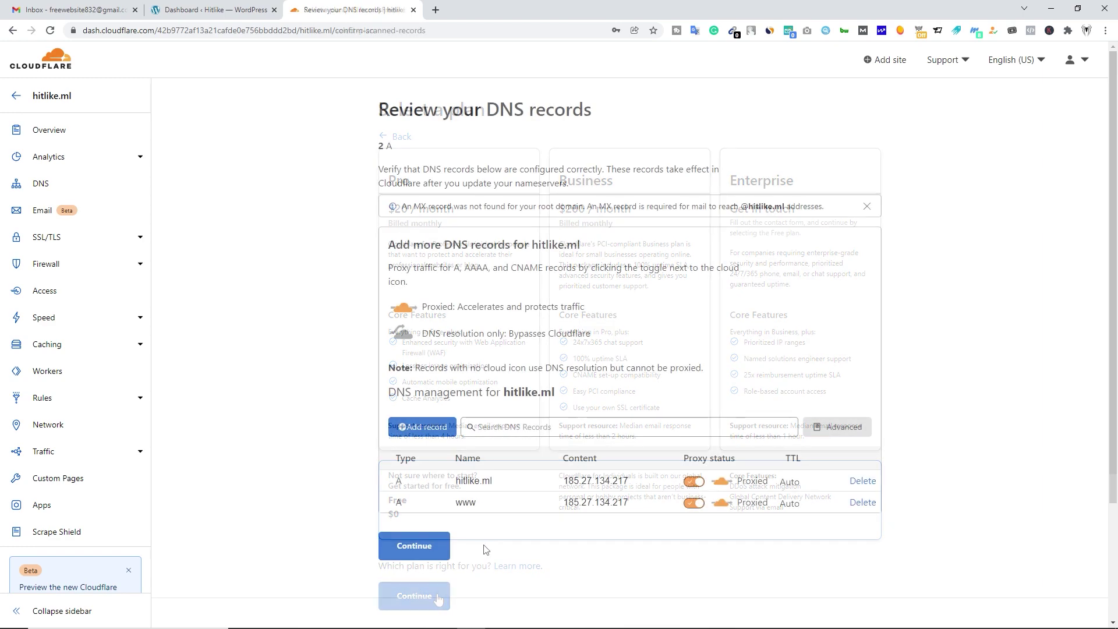
click(411, 550)
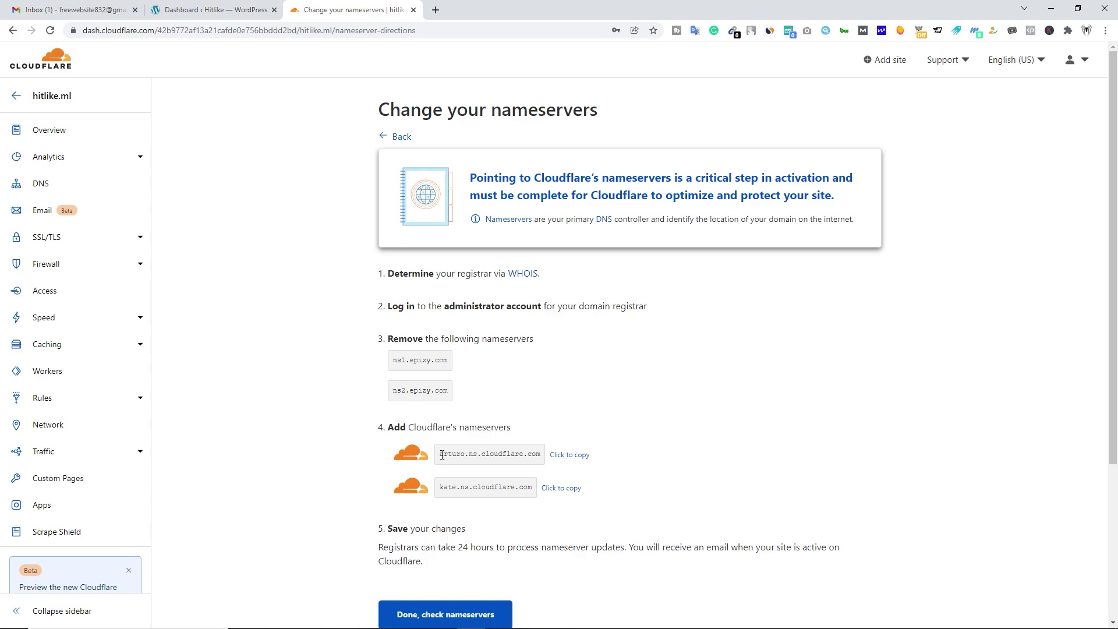
click(574, 462)
Step: Log in to Freenom's client area and open Services > My Domains
click(436, 10)
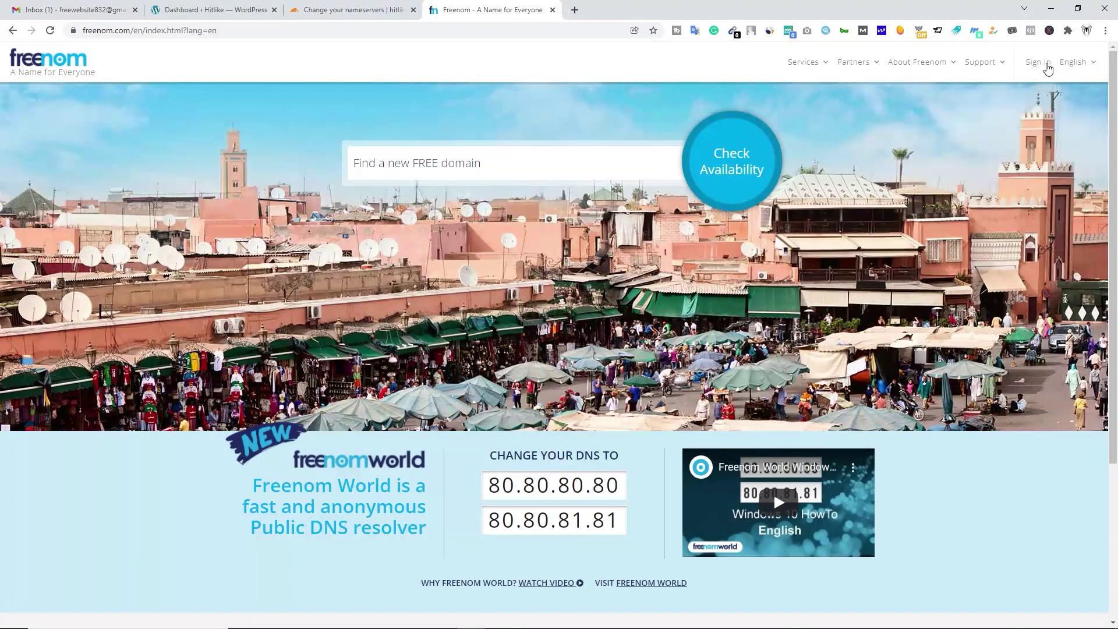
click(1043, 64)
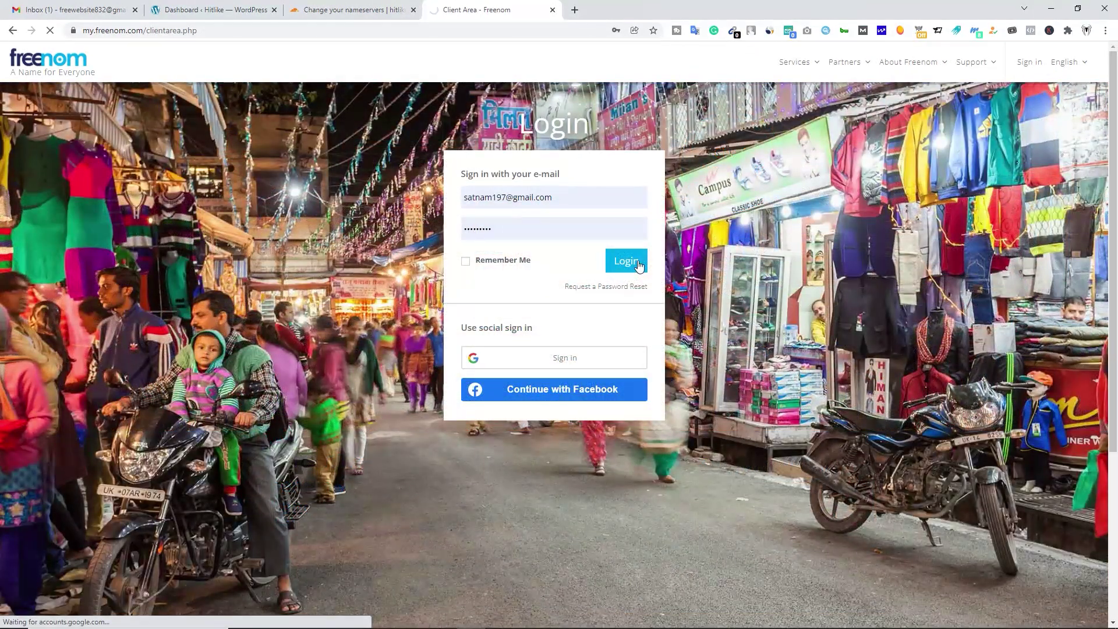
click(635, 261)
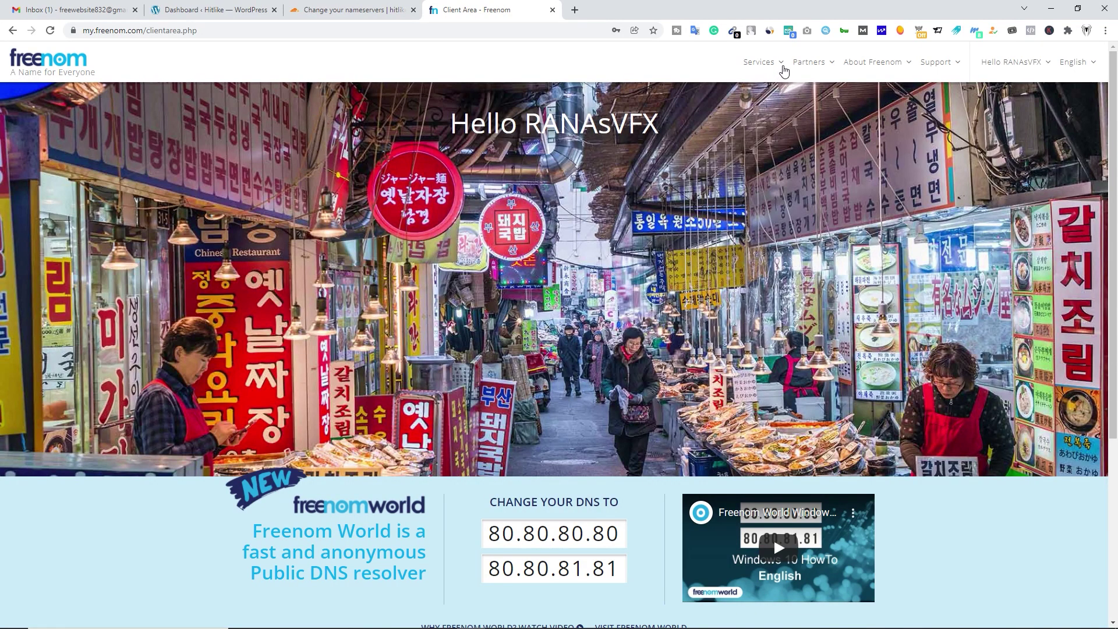
click(784, 70)
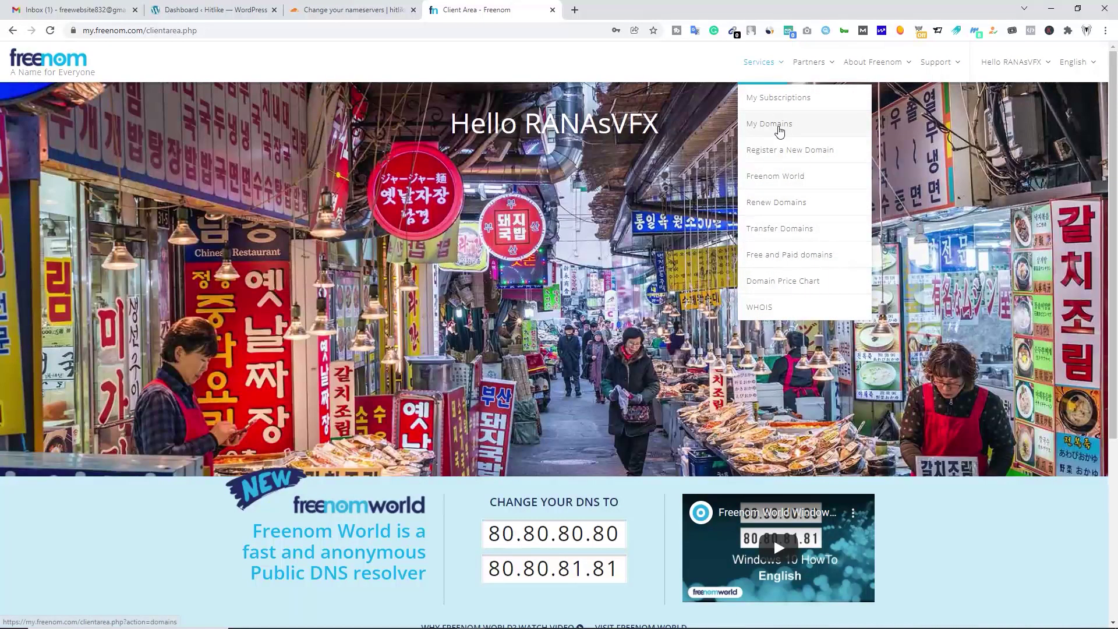
click(780, 125)
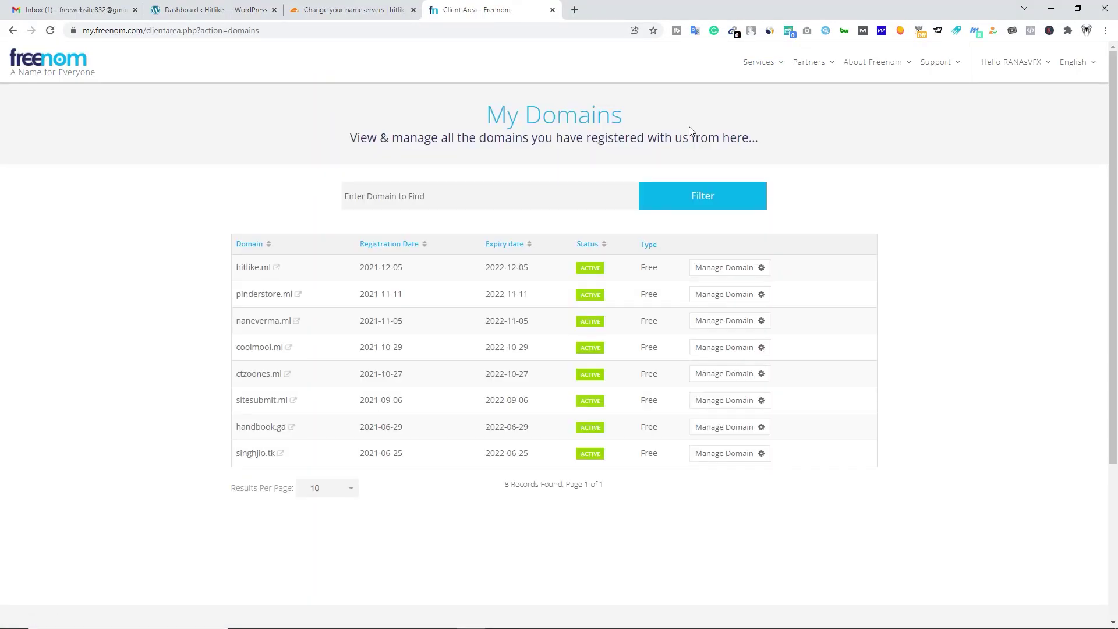
click(192, 10)
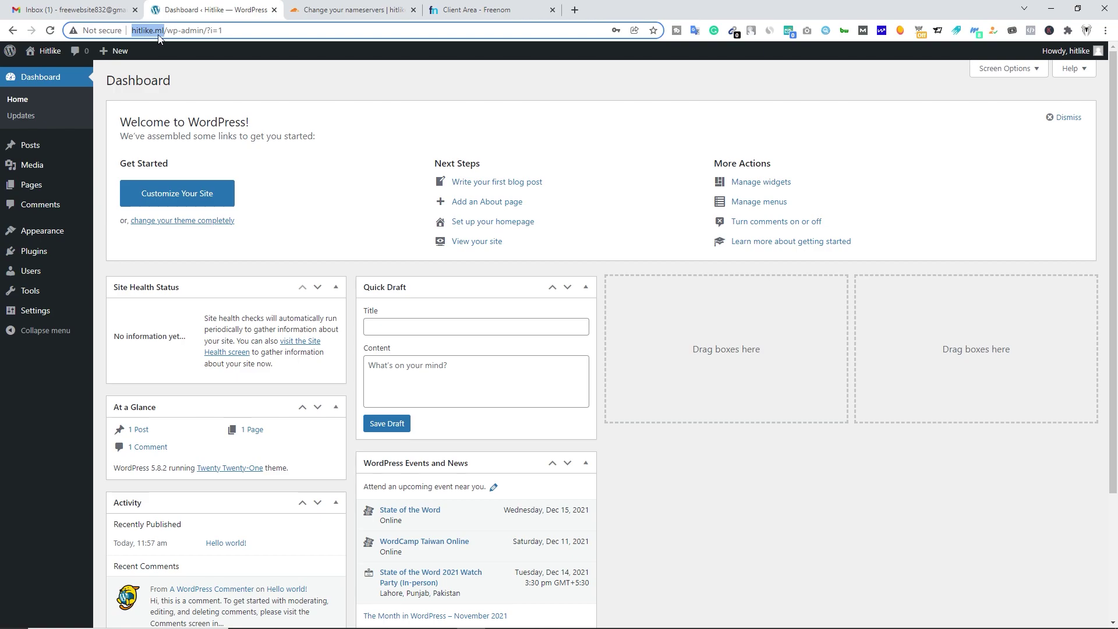
click(476, 11)
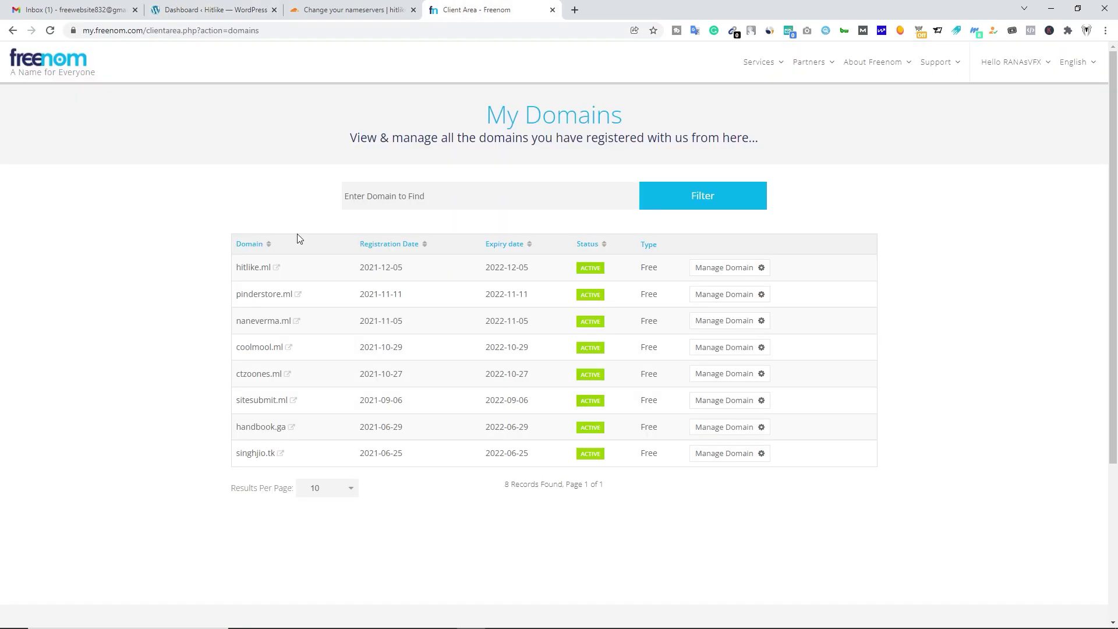
Step: Open hitlike.ml's nameserver settings under Manage Domain > Management Tools
click(728, 269)
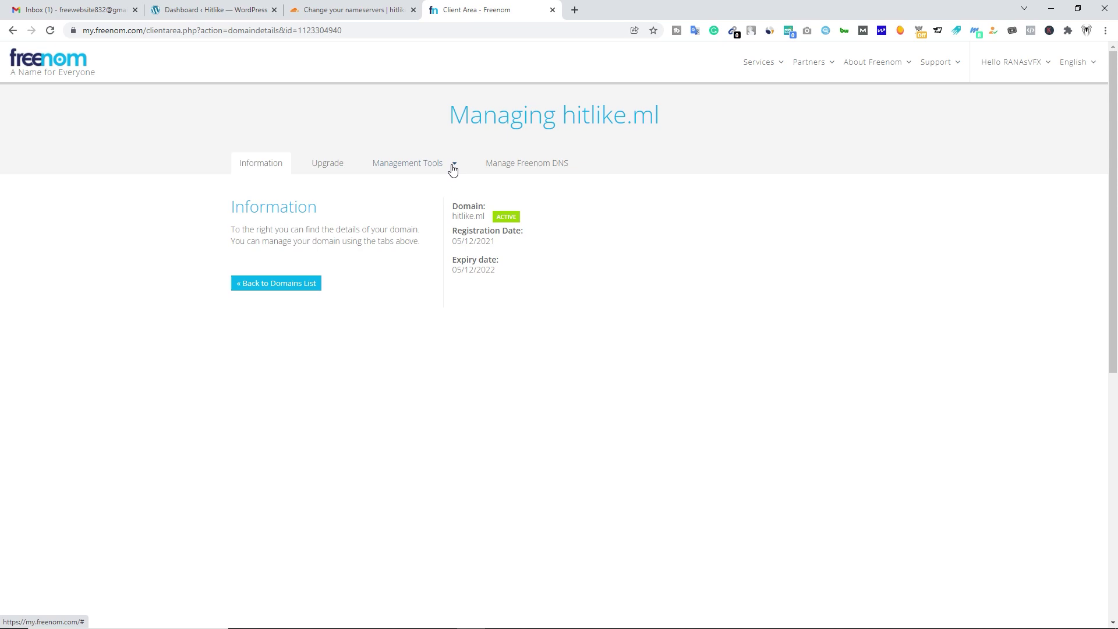
click(455, 168)
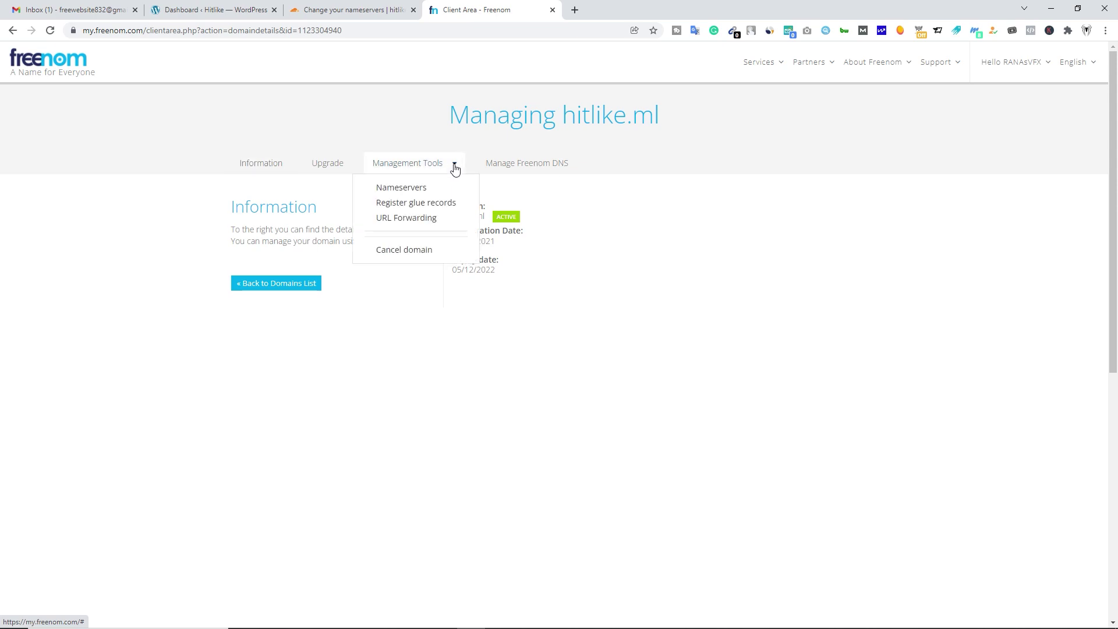
click(424, 190)
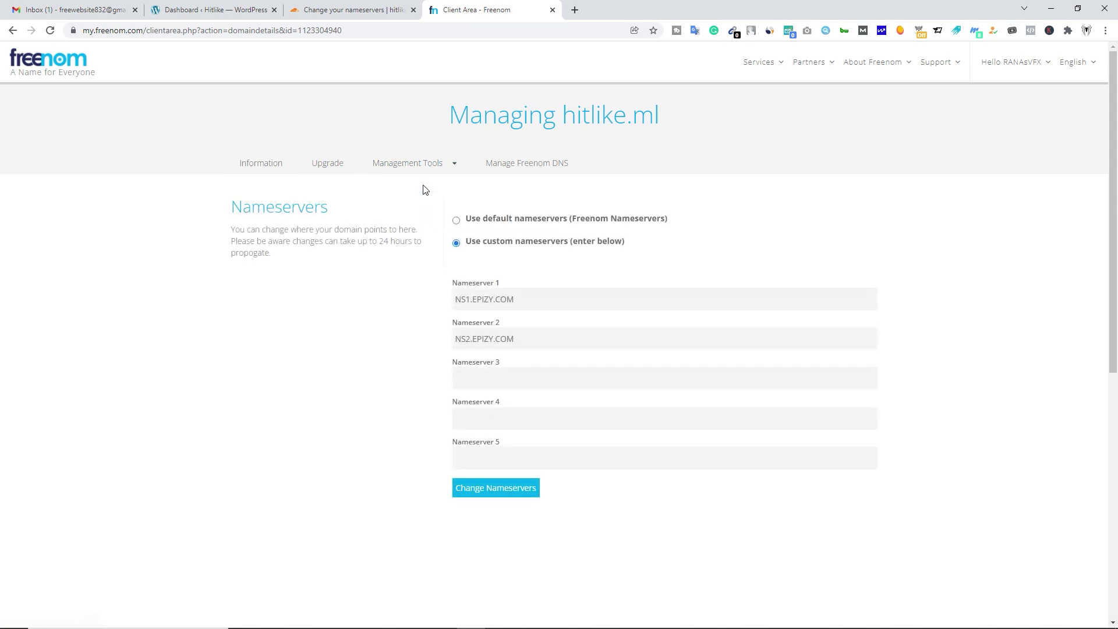
Step: Replace Nameserver 1 with arturo.ns.cloudflare.com copied from Cloudflare
triple_click(527, 301)
key(ctrl+shift+Tab)
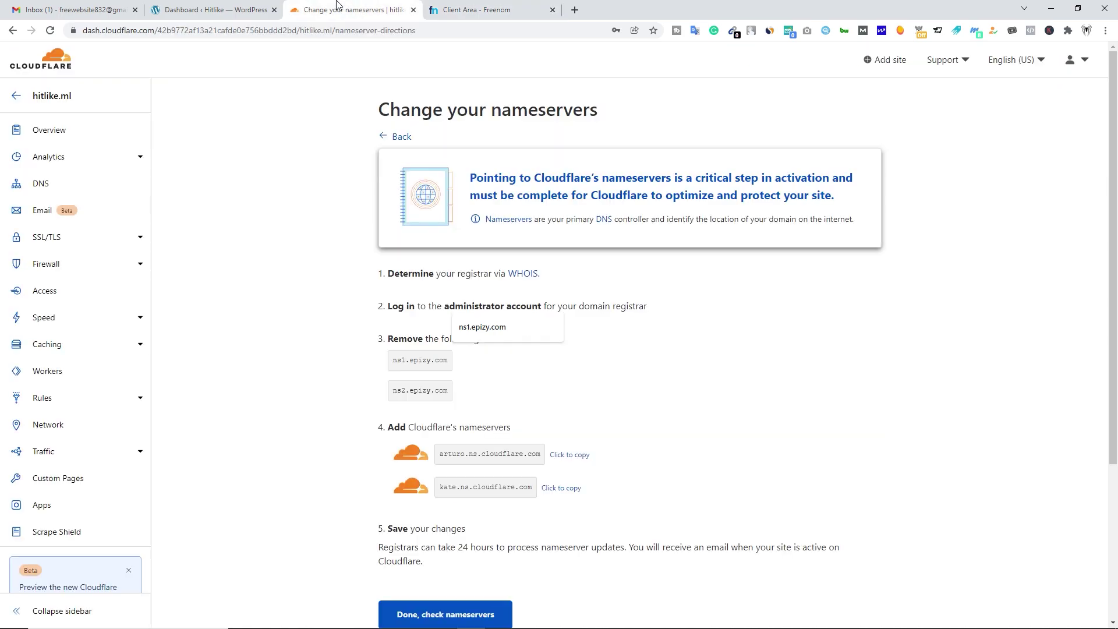
click(572, 460)
click(478, 12)
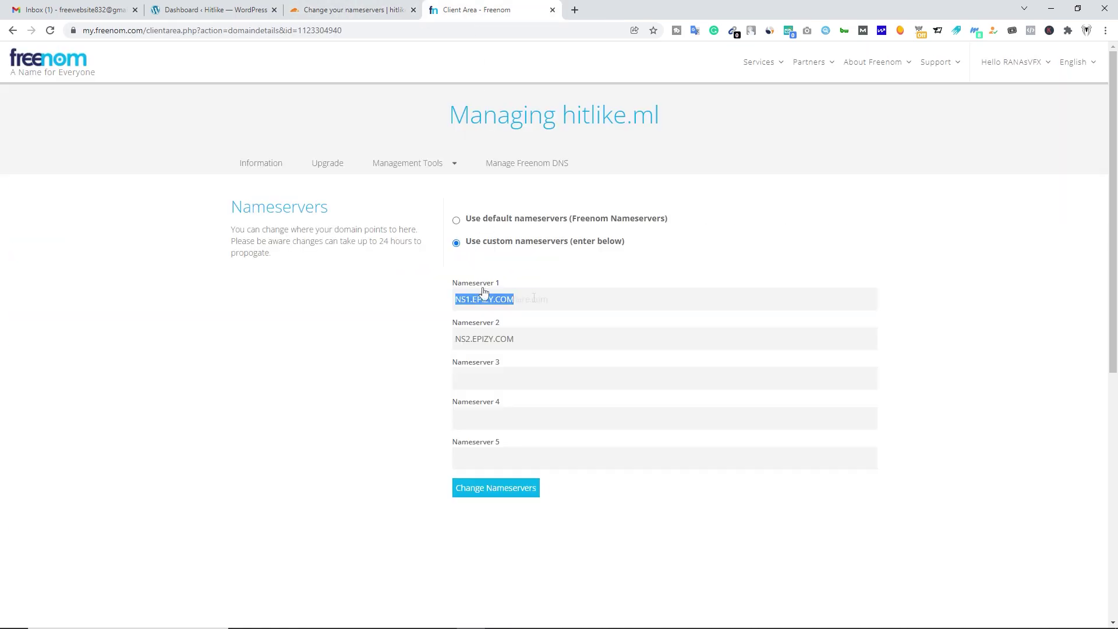
key(ctrl+v)
Step: Replace Nameserver 2 with kate.ns.cloudflare.com and save the nameserver change
click(362, 6)
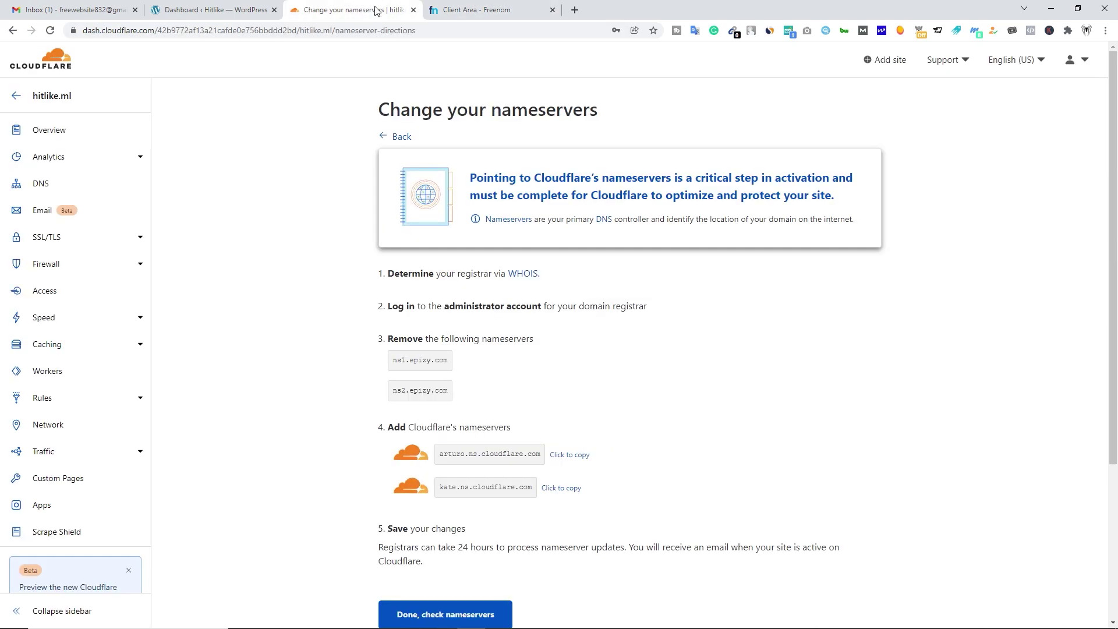
click(577, 494)
click(478, 9)
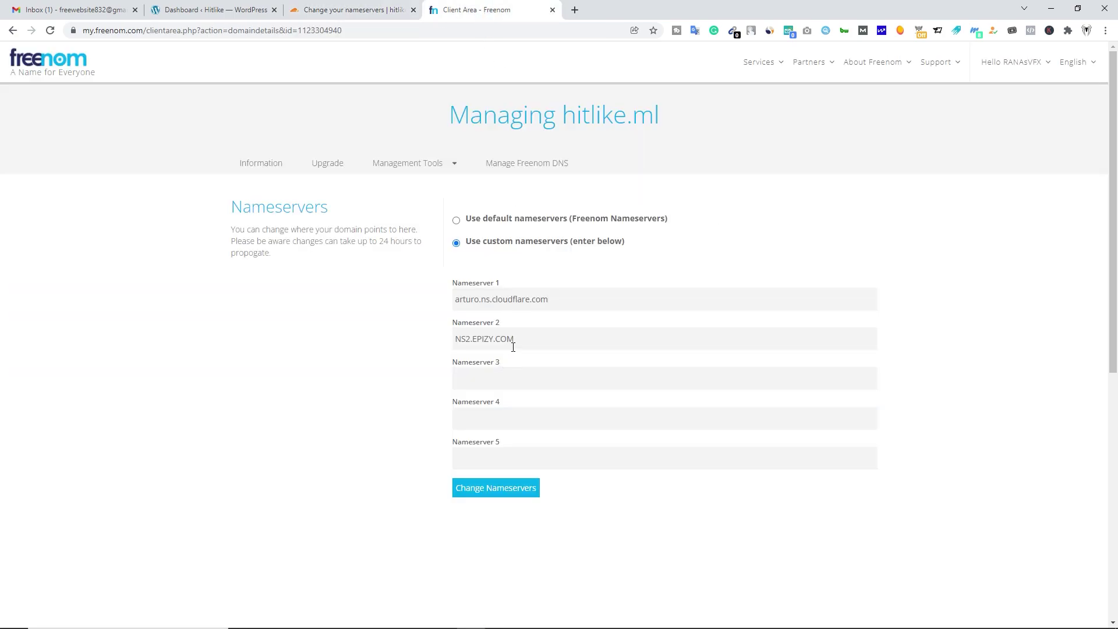
click(522, 342)
key(ctrl+a)
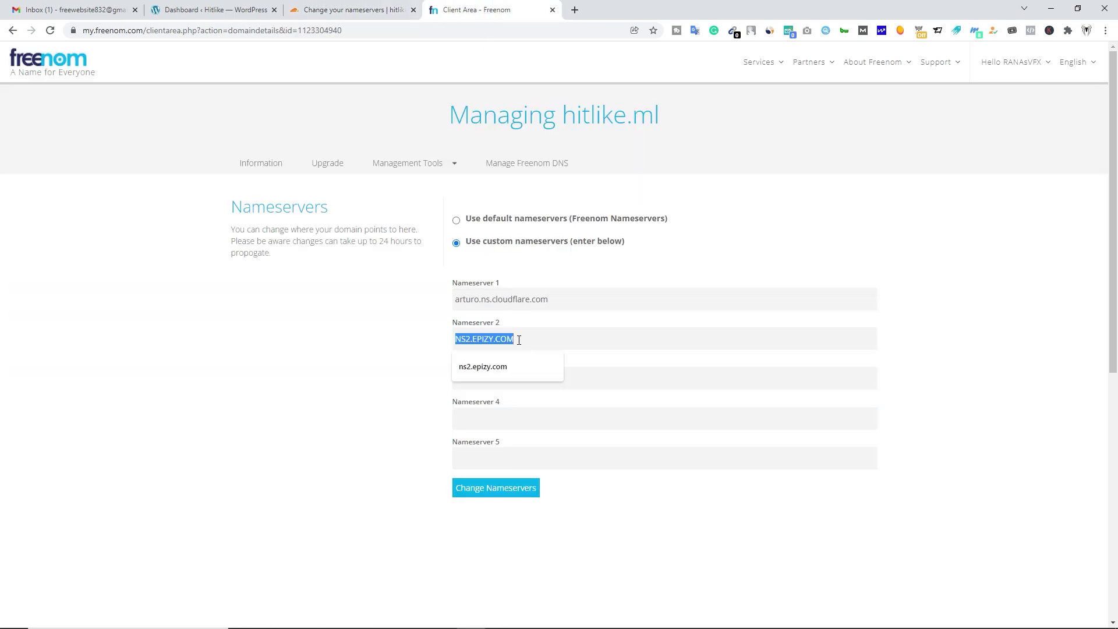
key(ctrl+v)
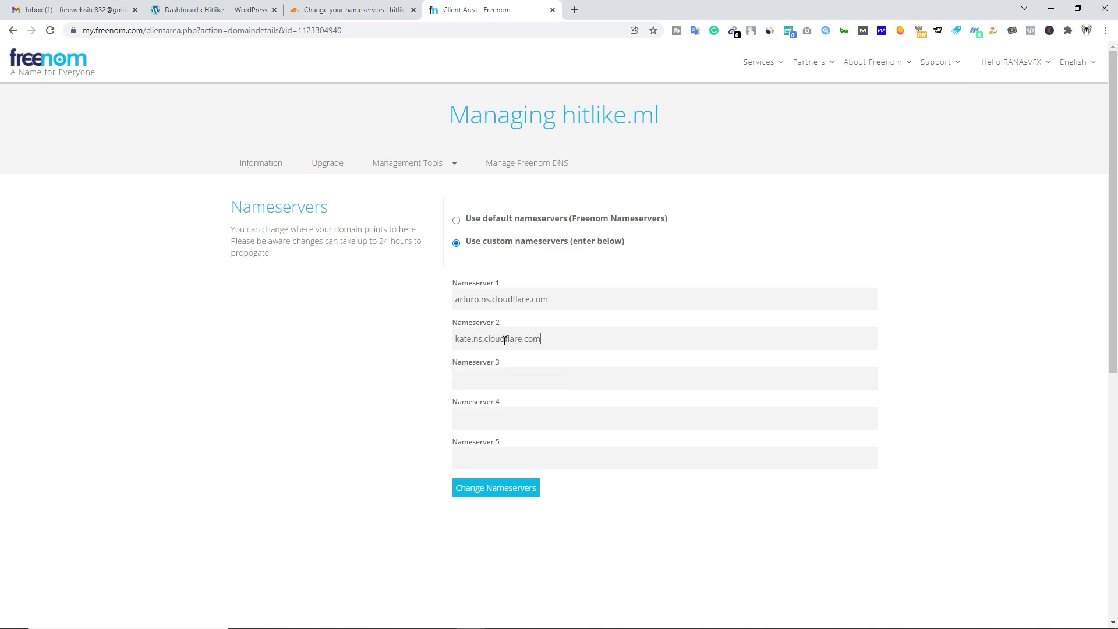
click(495, 491)
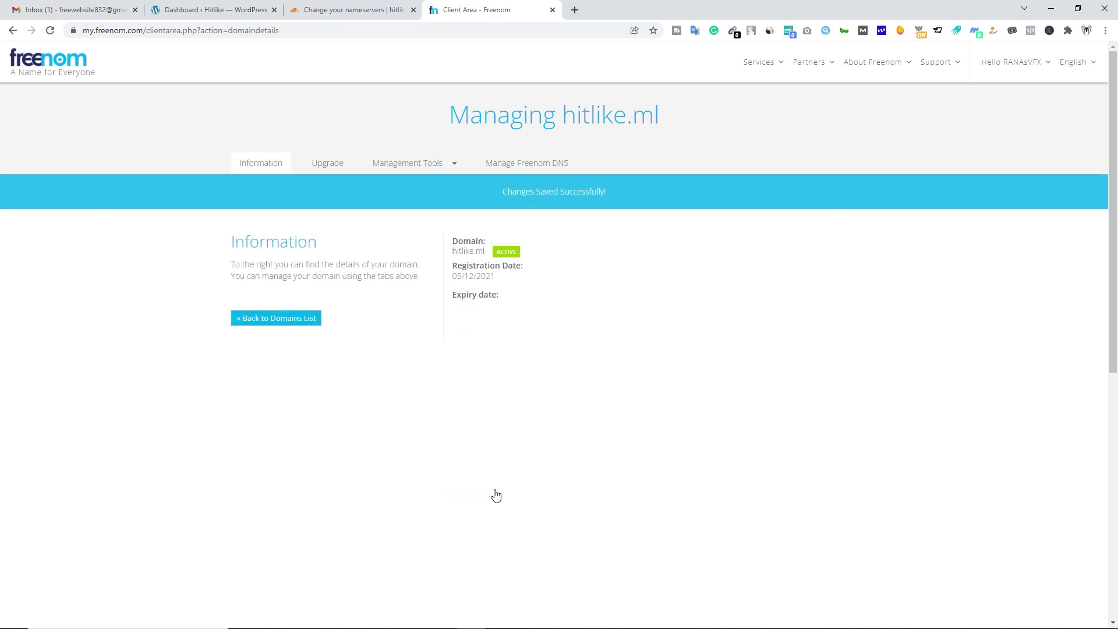
Step: Confirm in Cloudflare that hitlike.ml's nameservers have been changed
click(360, 12)
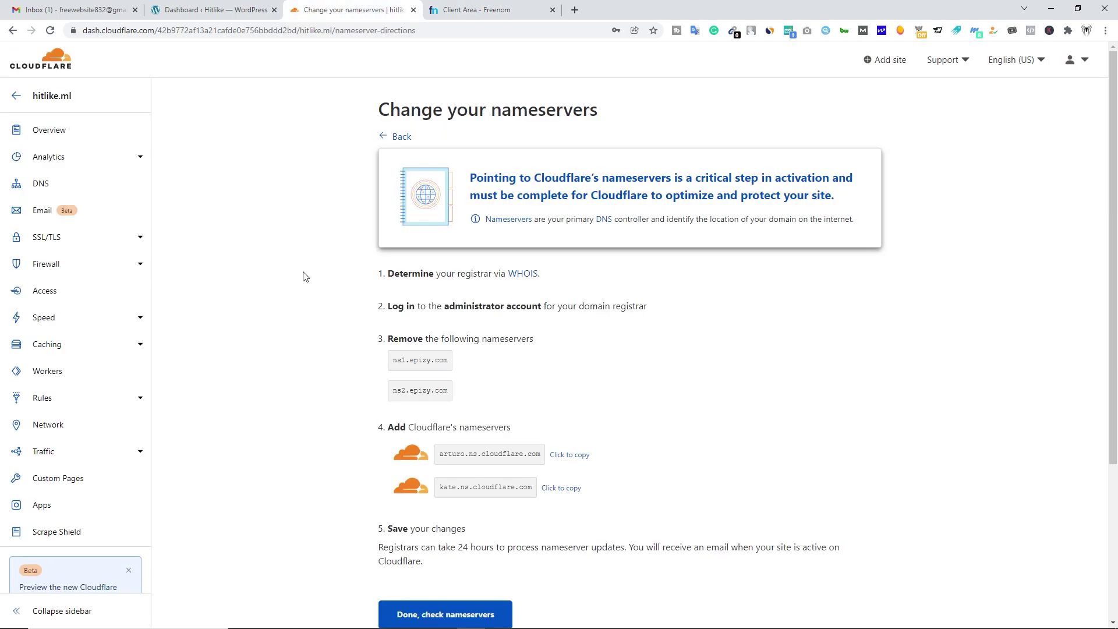
scroll(307, 299, down, 3)
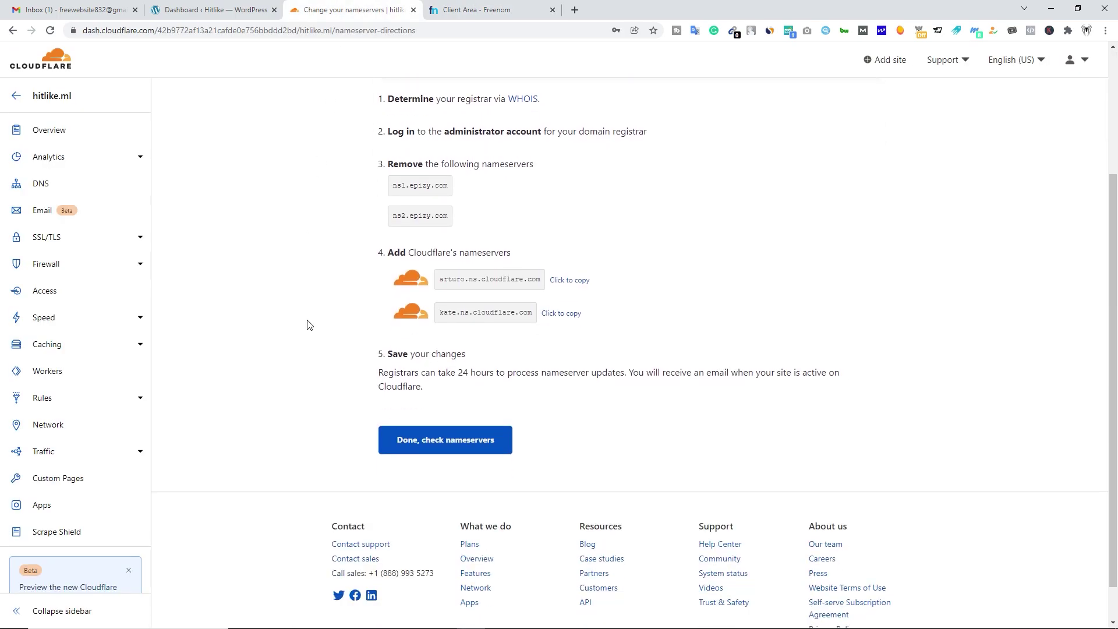
click(460, 448)
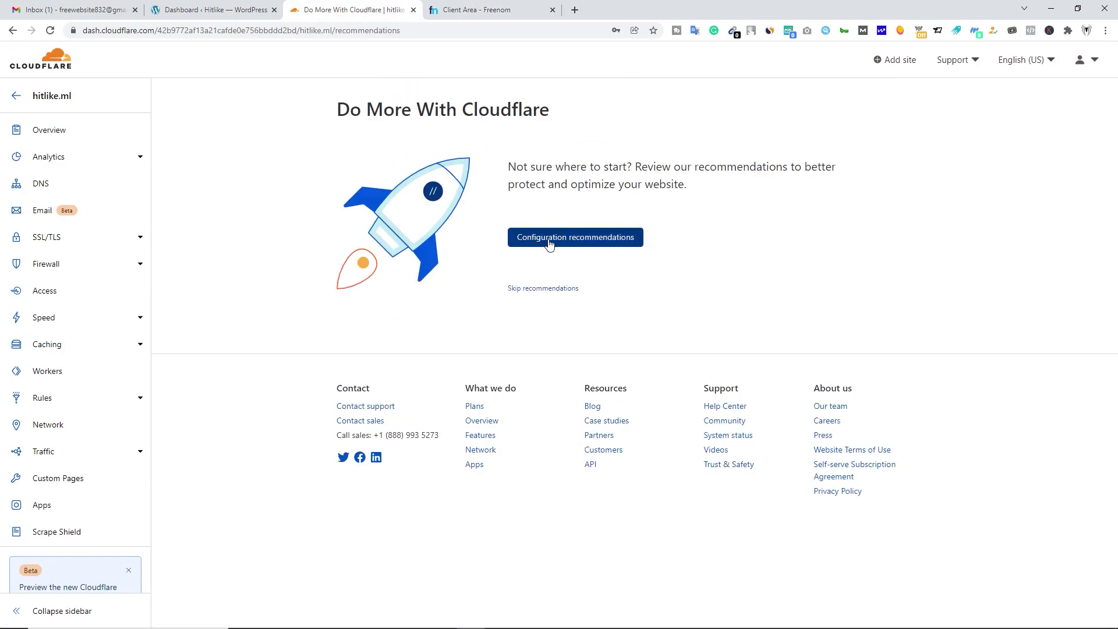
Step: Enable Always Use HTTPS from the recommendations, then return to the account Home list
click(591, 241)
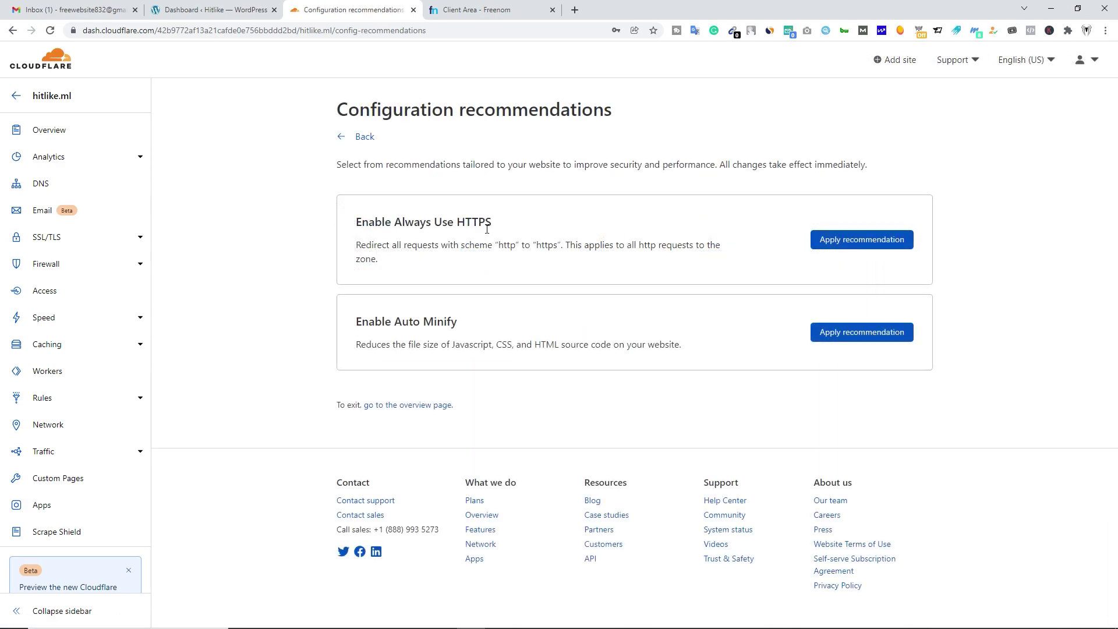
click(825, 249)
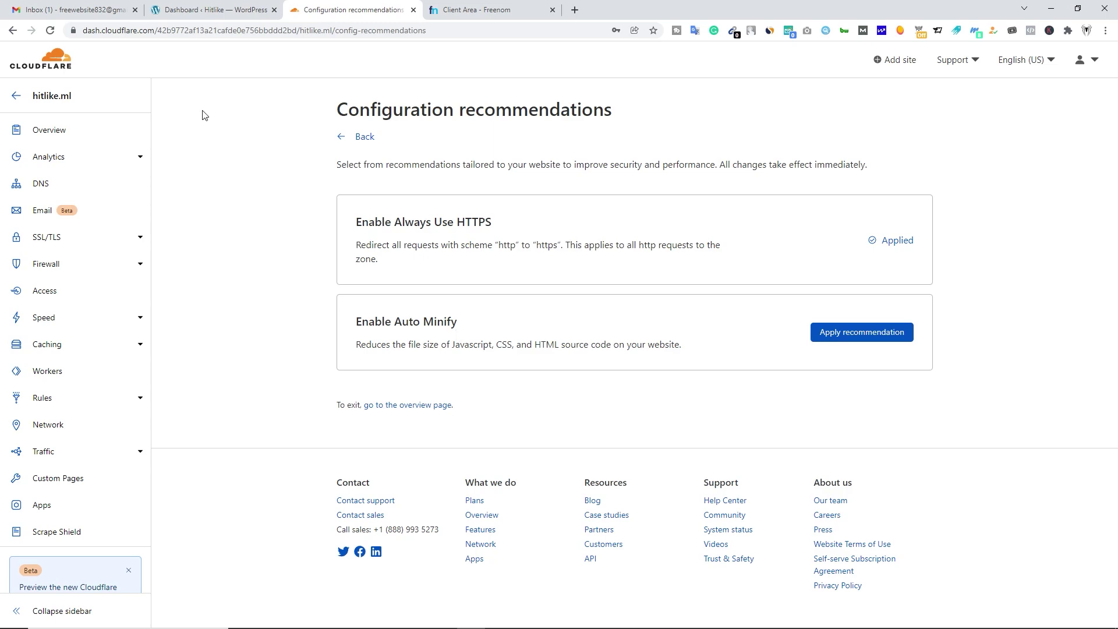
click(57, 130)
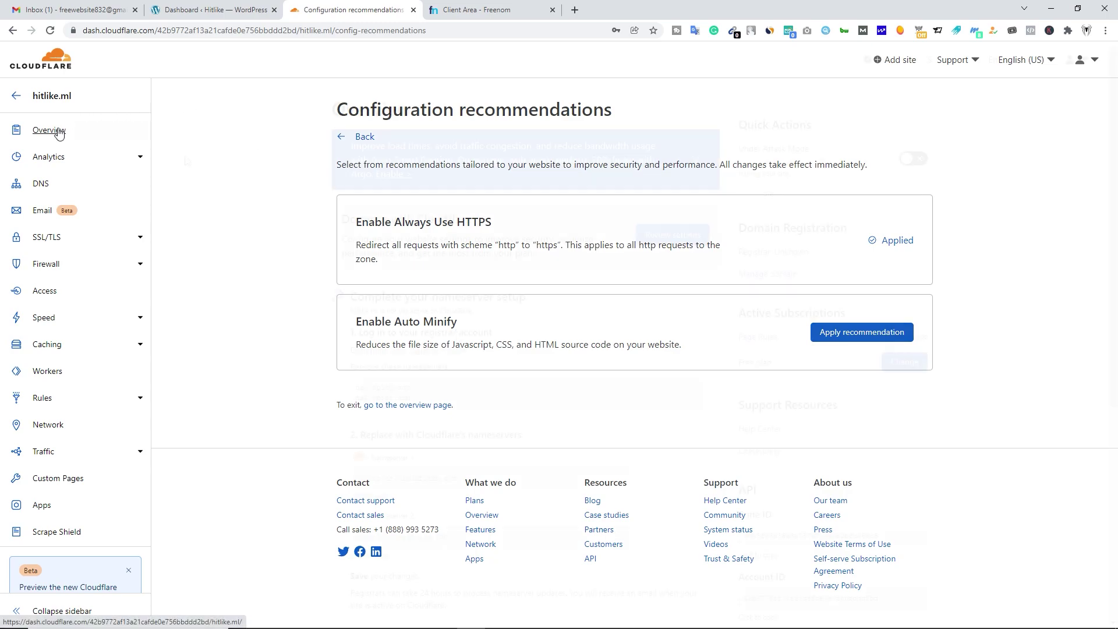
click(17, 99)
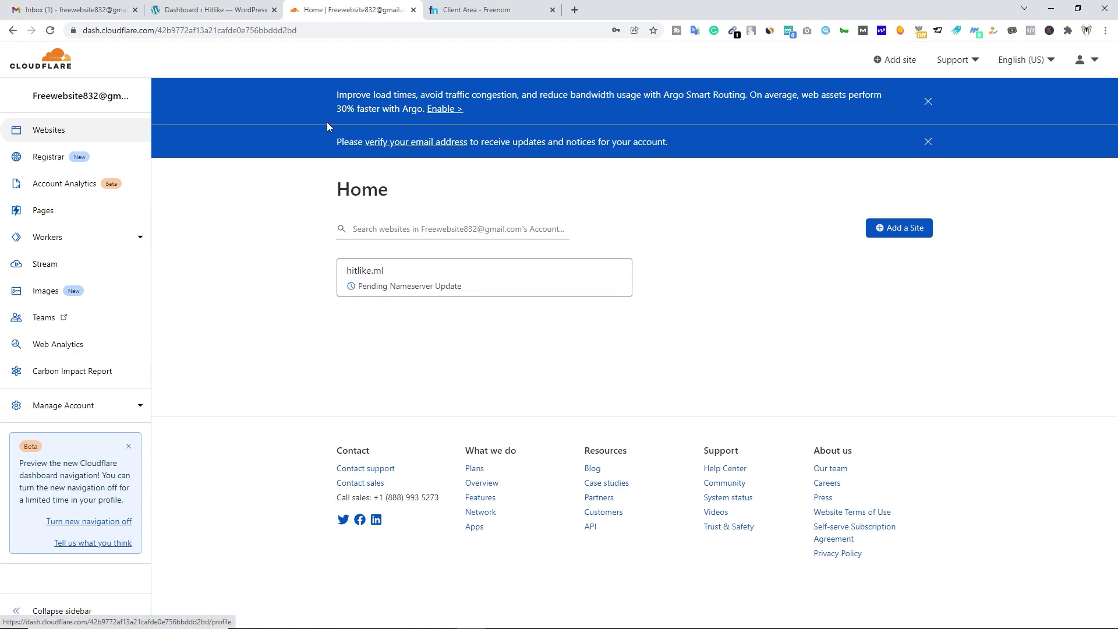
Step: Verify the account via Cloudflare's Gmail message and continue to the dashboard
click(76, 9)
click(265, 158)
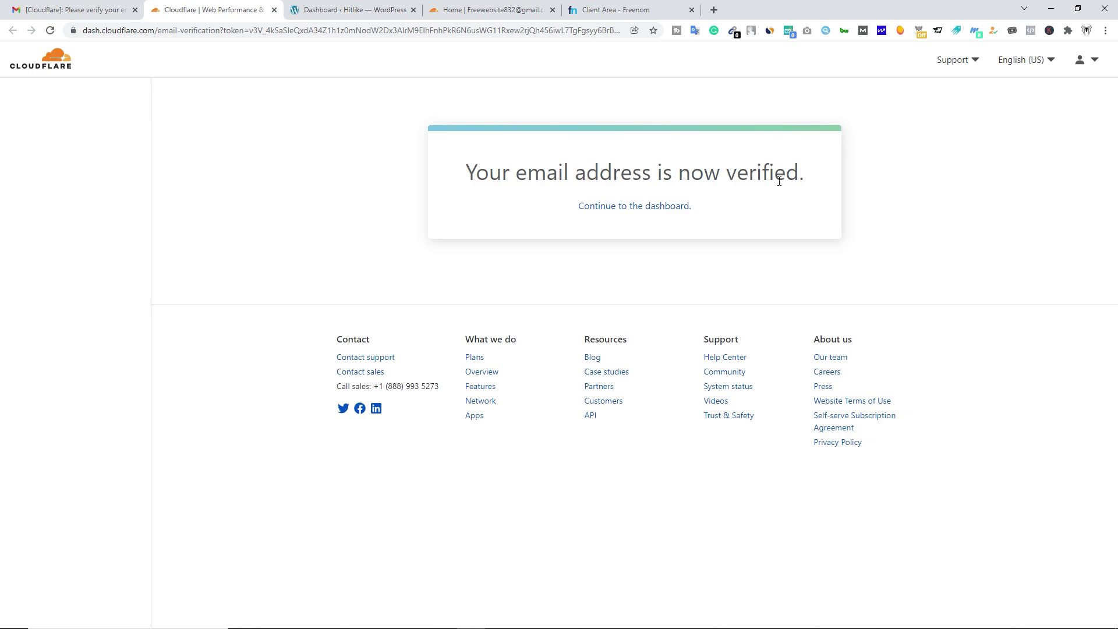
click(627, 206)
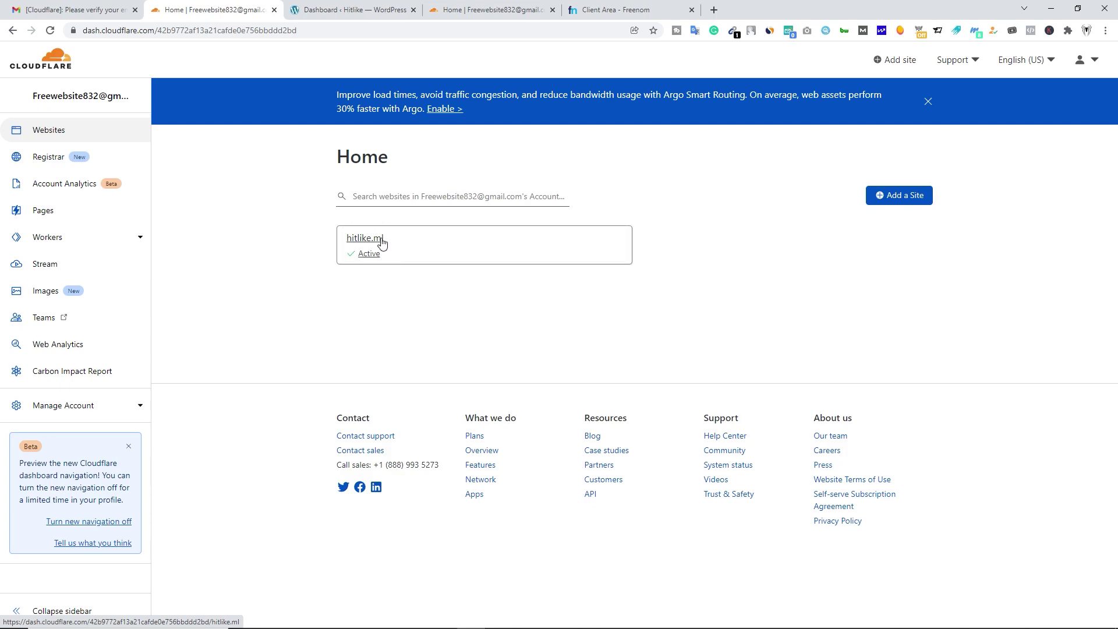
Step: Search plugins for 'simple ssl', then install and activate Really Simple SSL
click(349, 10)
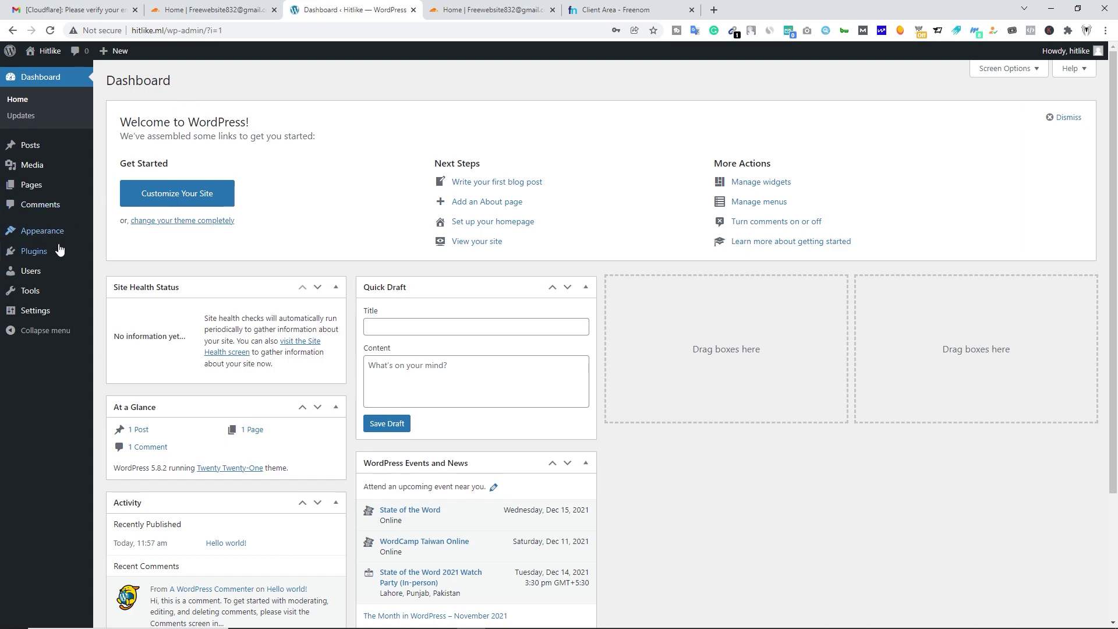
mouse_move(56, 251)
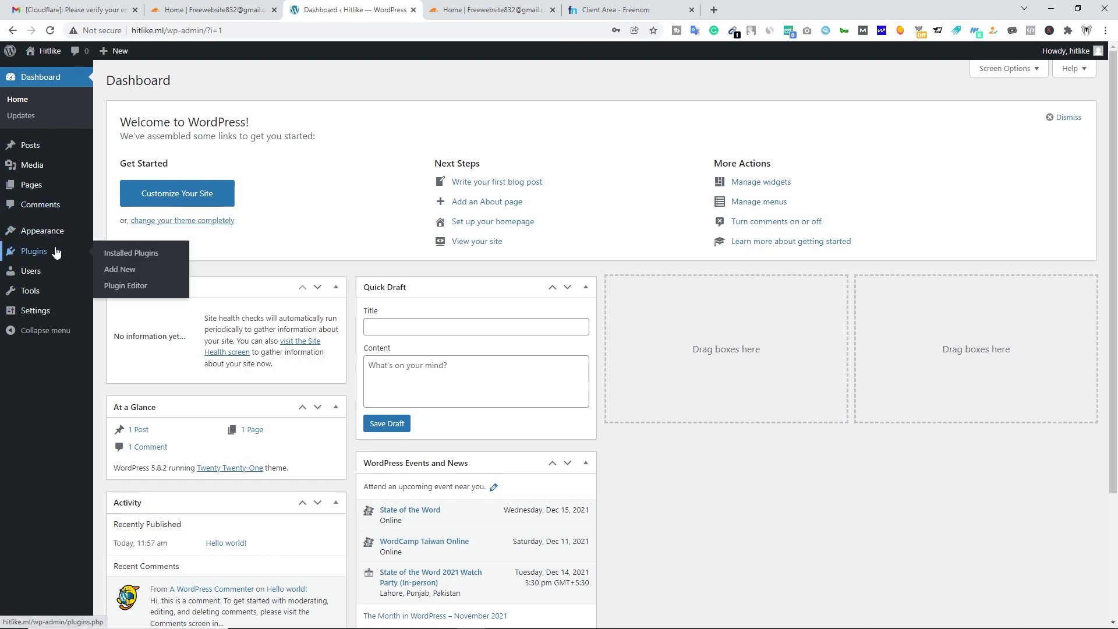
click(112, 272)
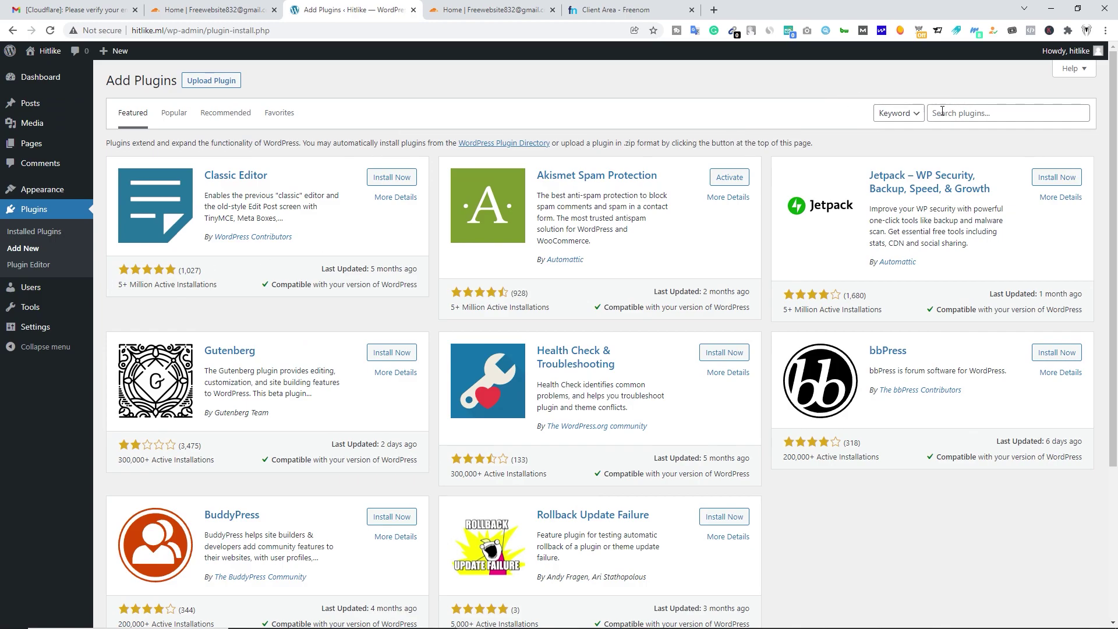
click(943, 112)
text(simple ssl)
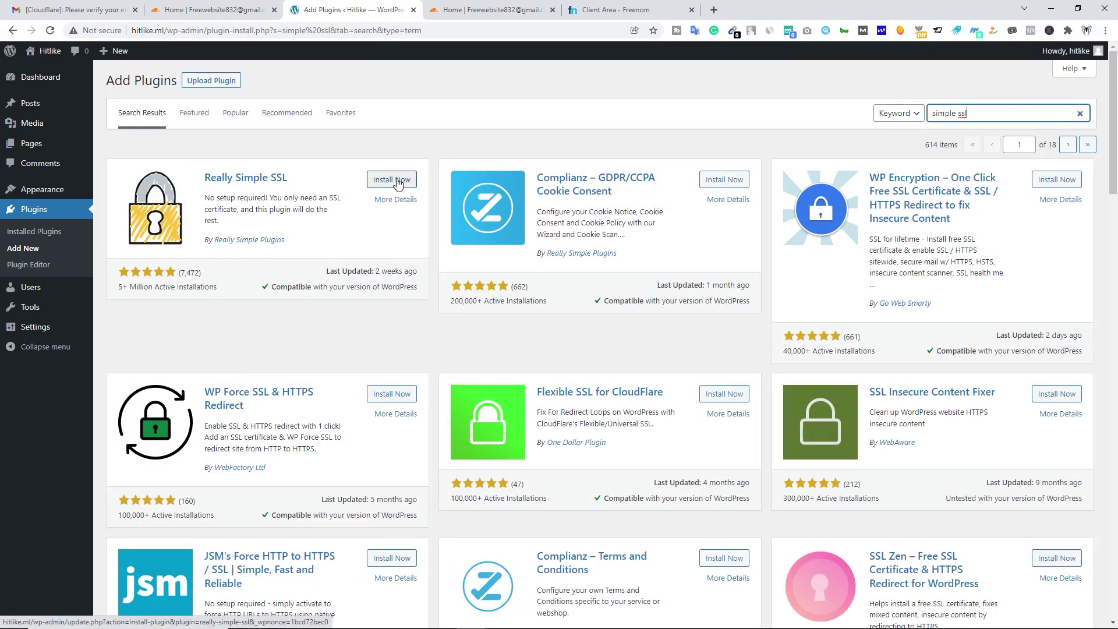
click(388, 182)
click(392, 181)
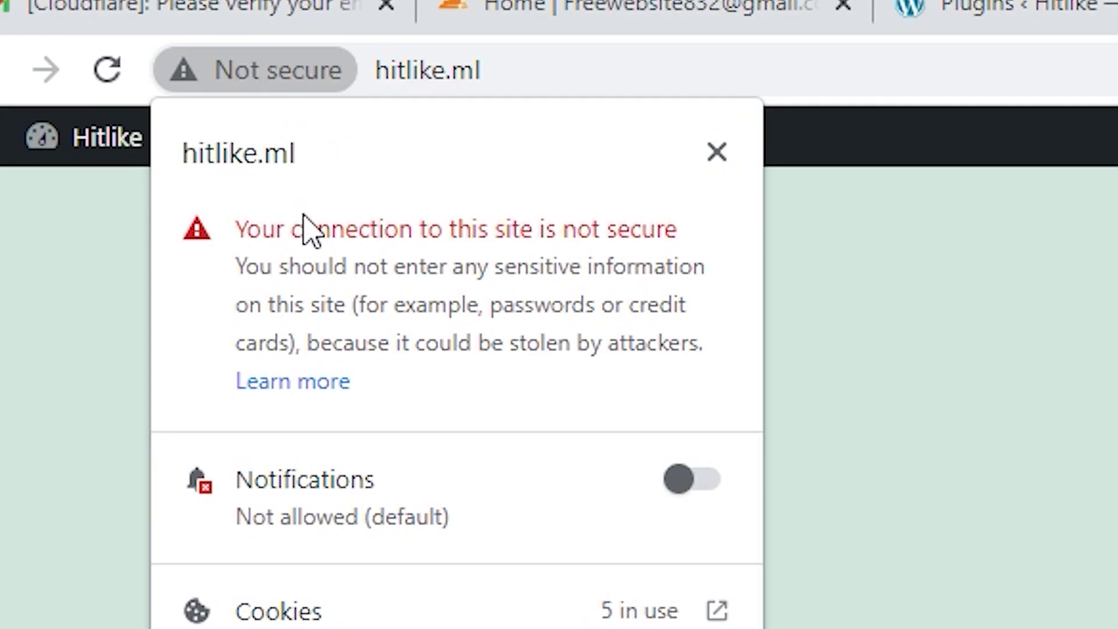
click(432, 70)
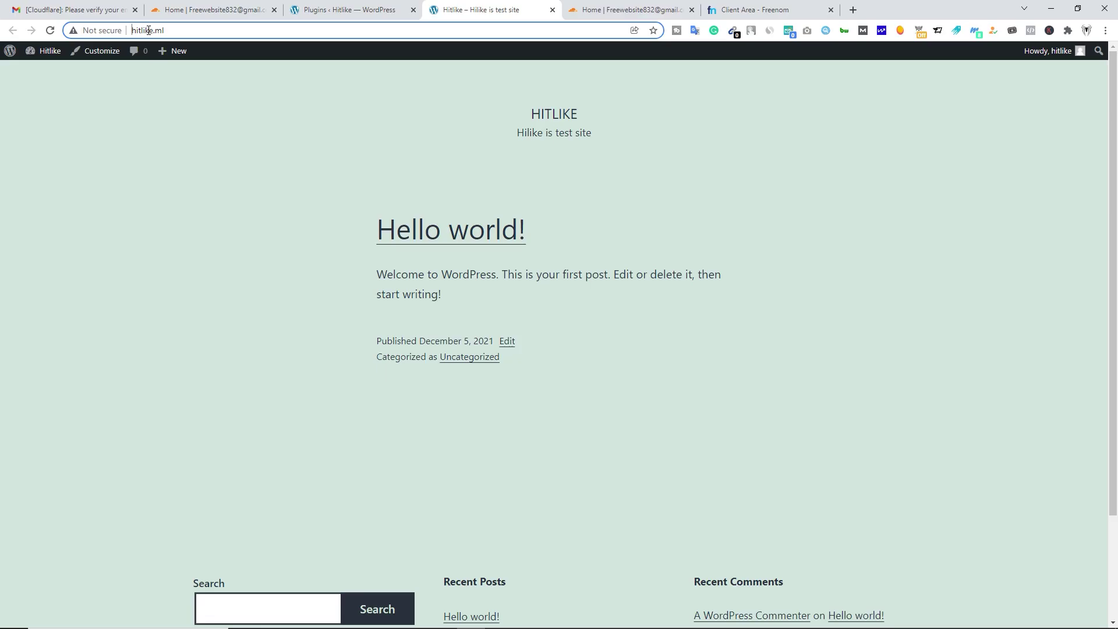
text(ht)
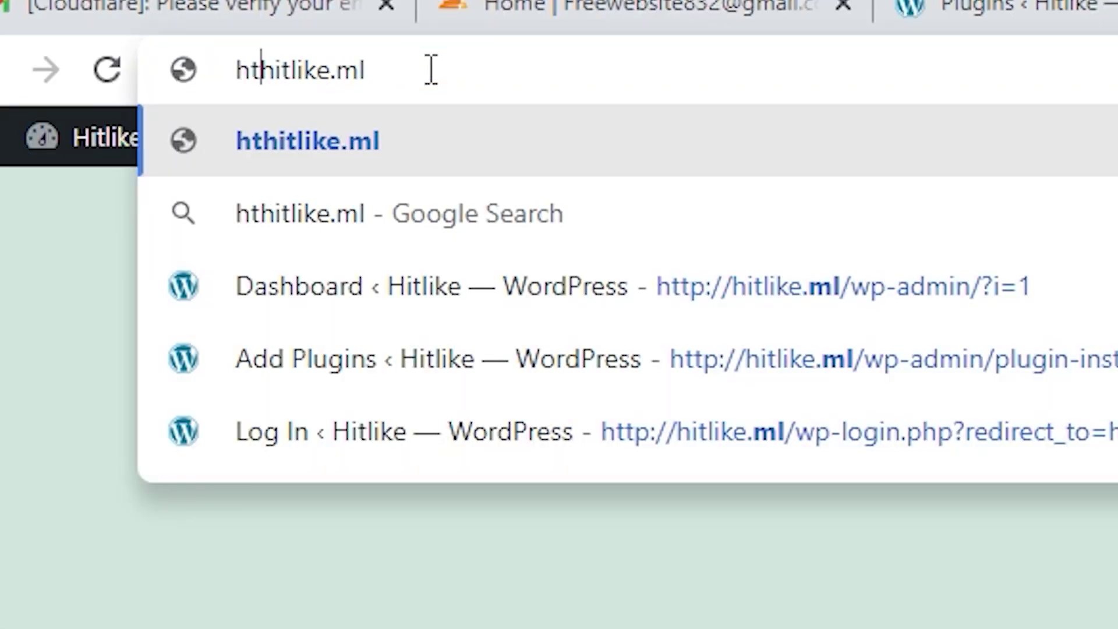
text(tps:)
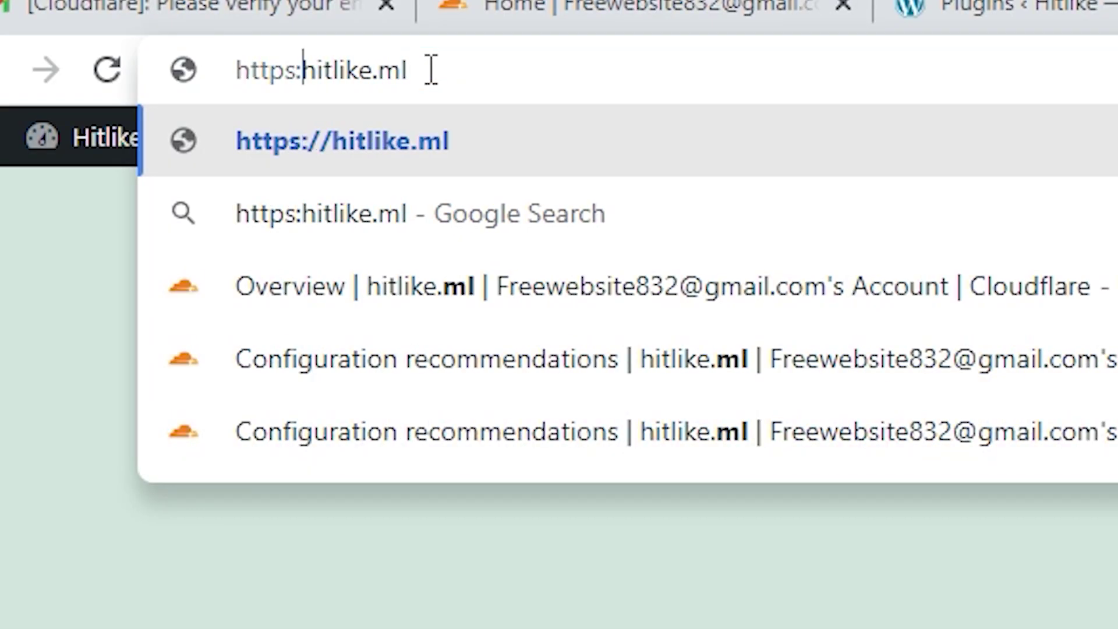
text(//)
key(Return)
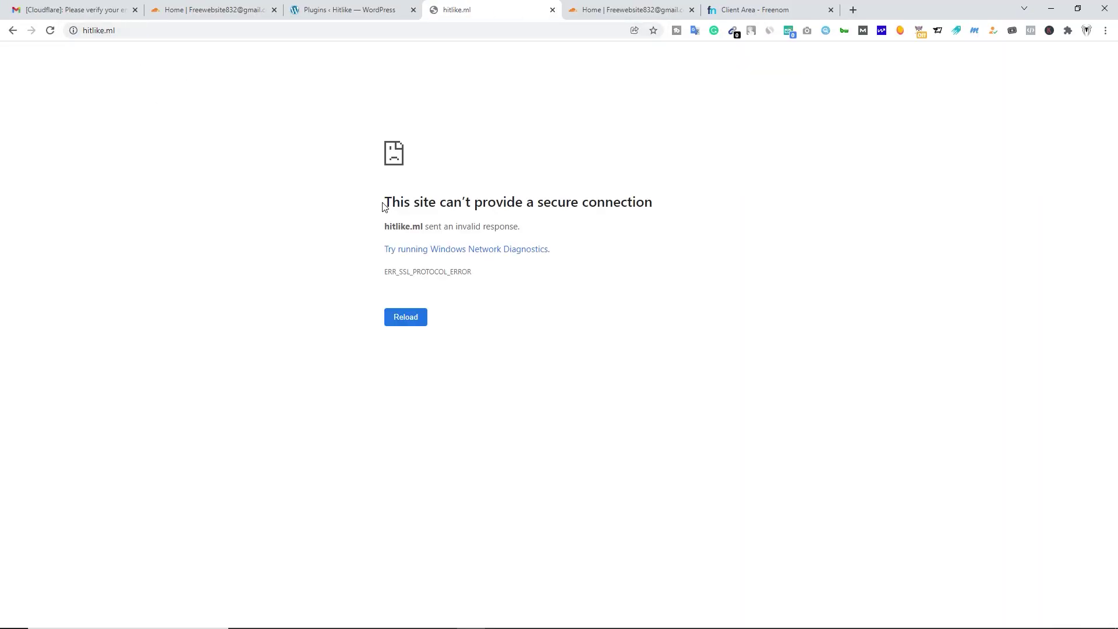
drag(387, 203, 650, 205)
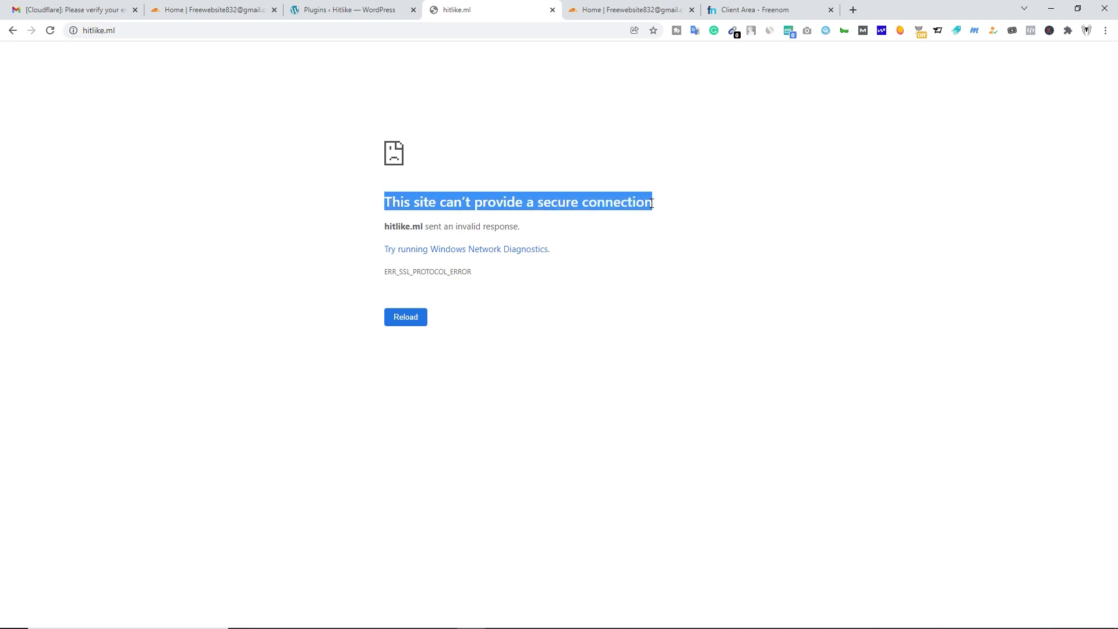
click(652, 203)
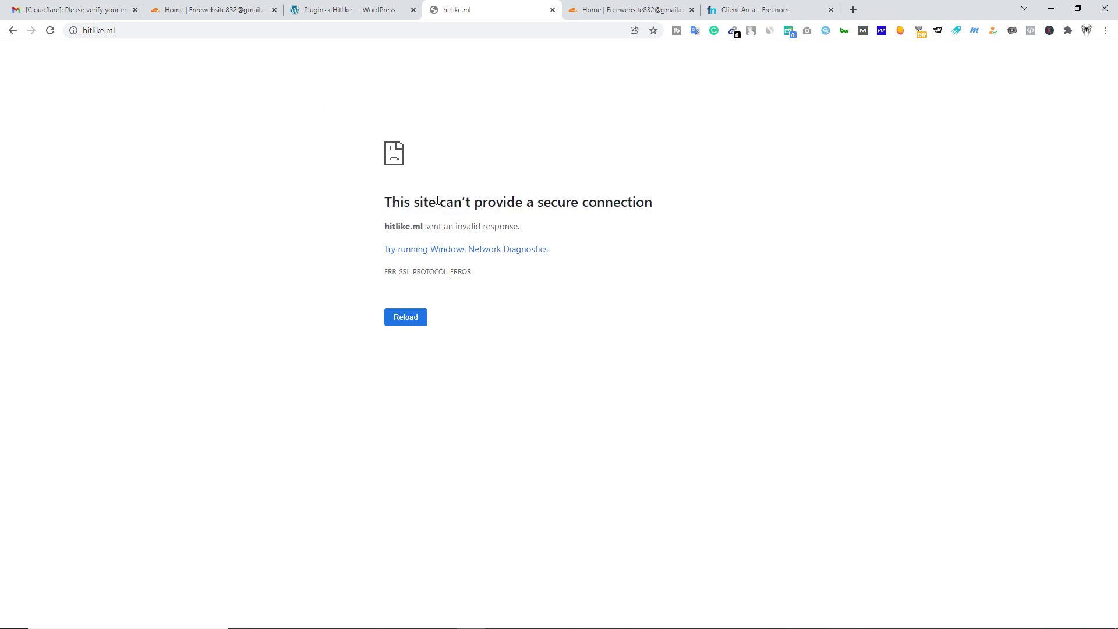
drag(387, 202, 656, 210)
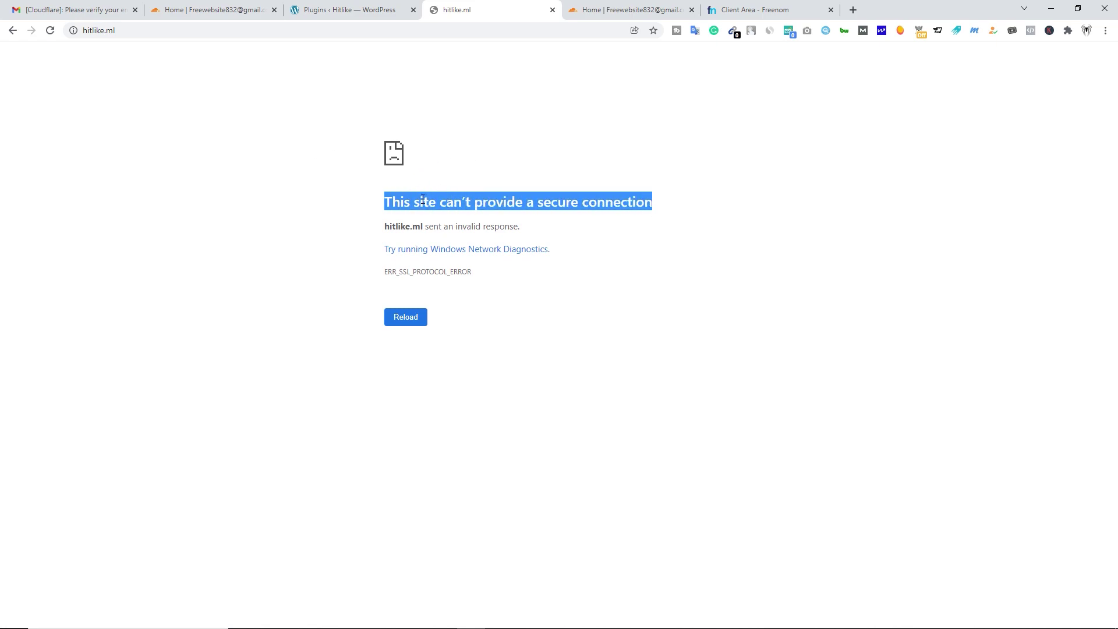
click(392, 203)
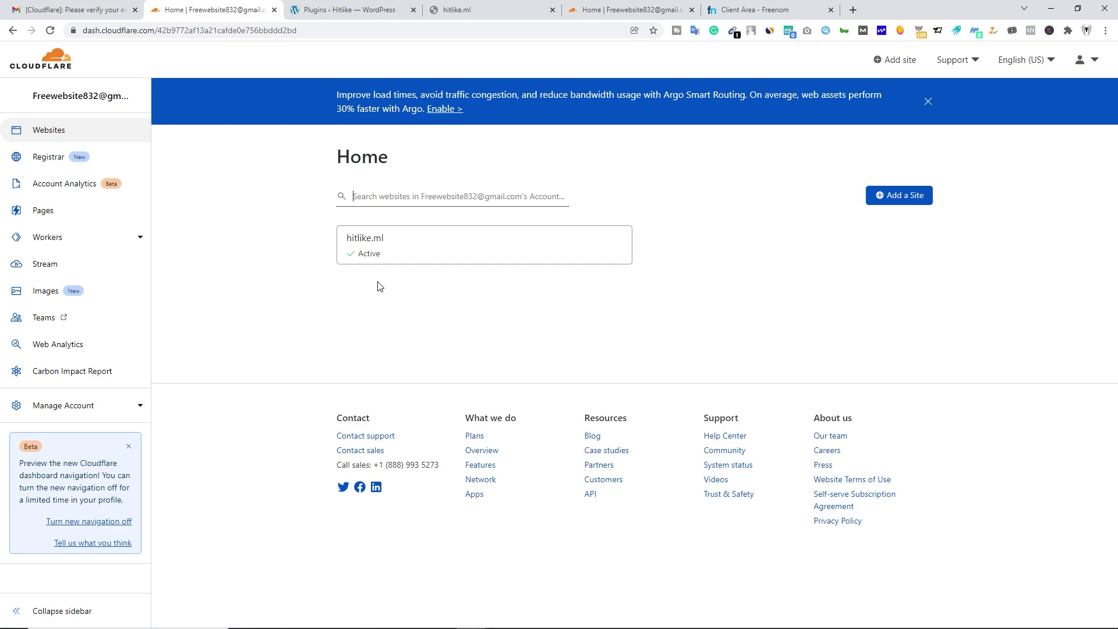
Step: Switch to the hitlike.ml error tab and open the TouchVPN extension panel
click(349, 10)
click(466, 10)
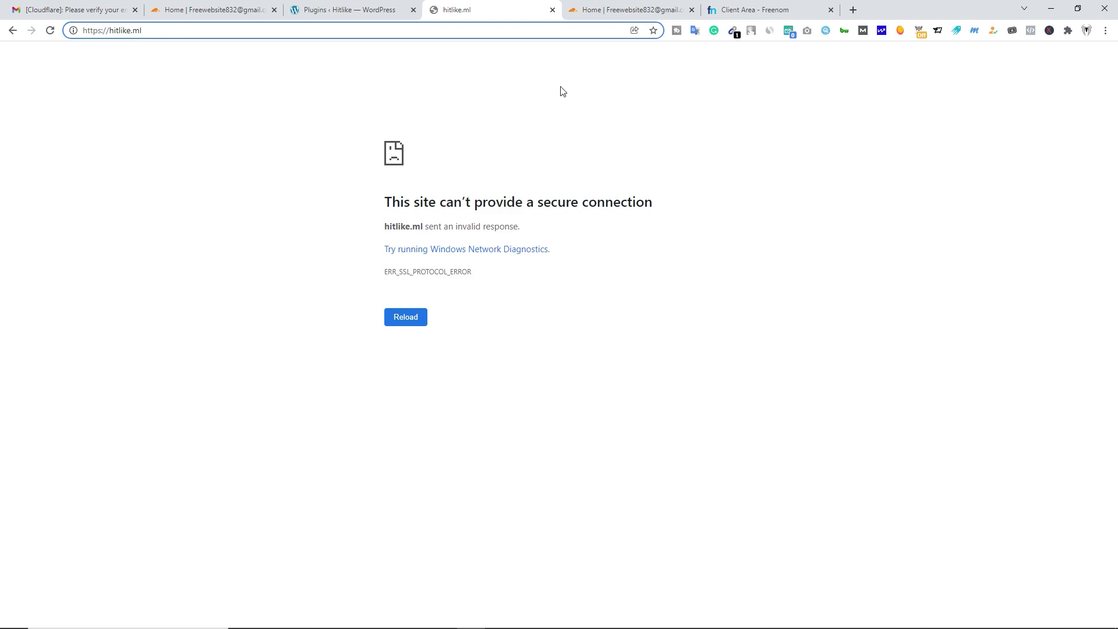
click(751, 30)
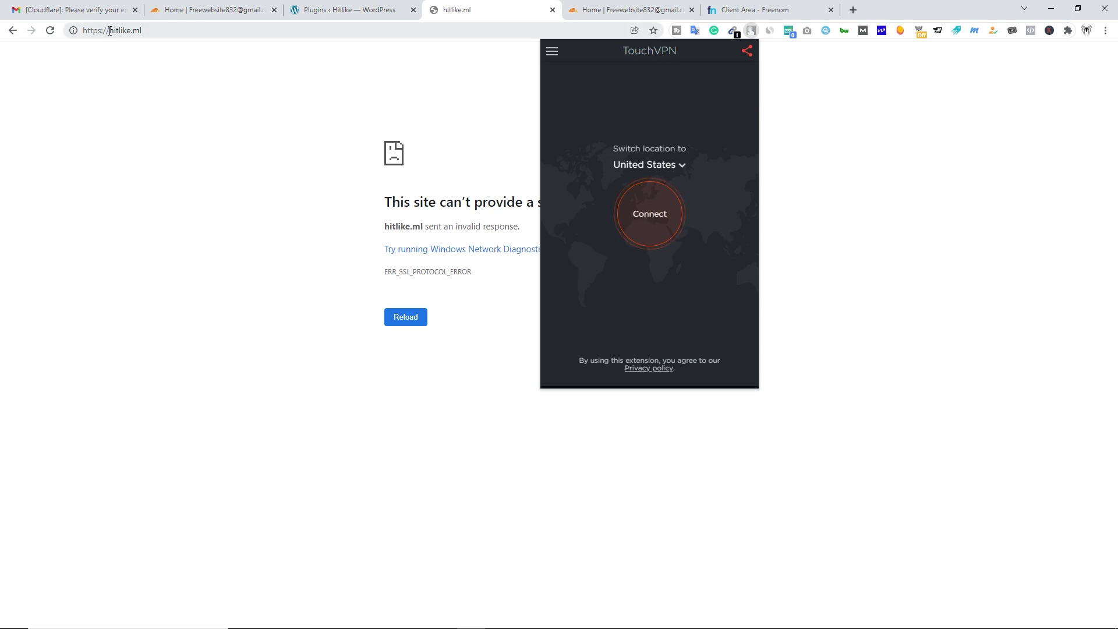
Step: Connect TouchVPN and reload the hitlike.ml page
click(657, 225)
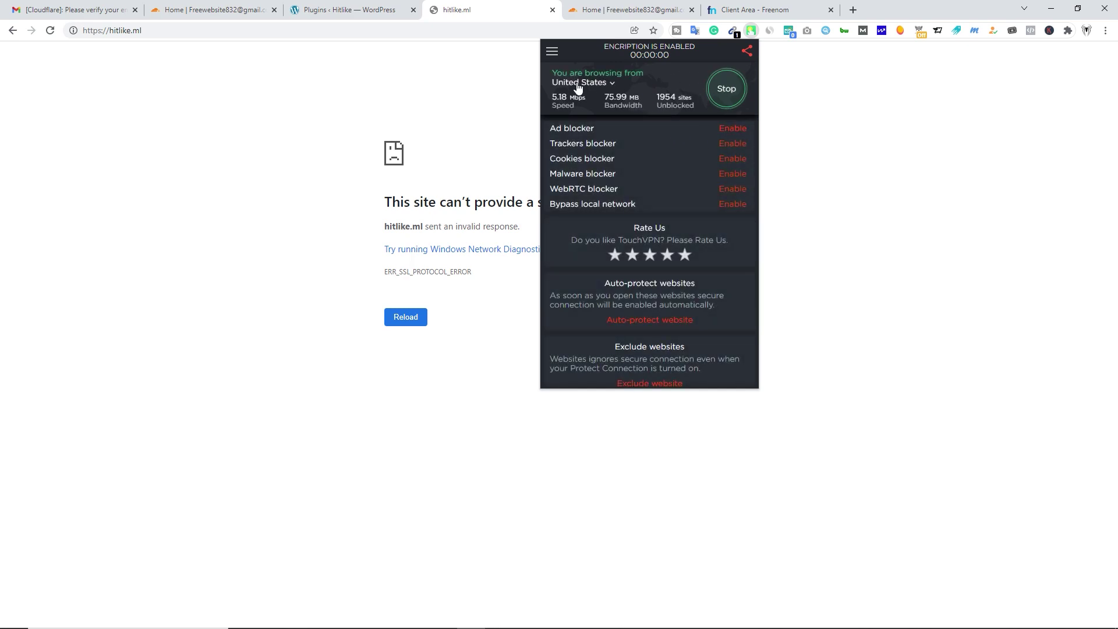
click(417, 85)
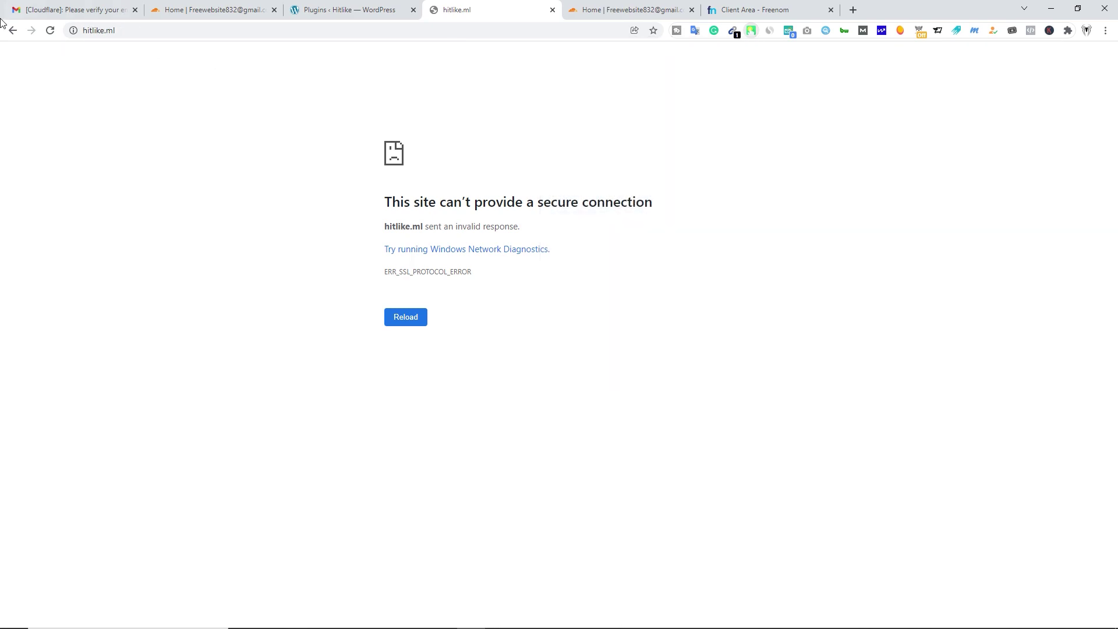
click(51, 31)
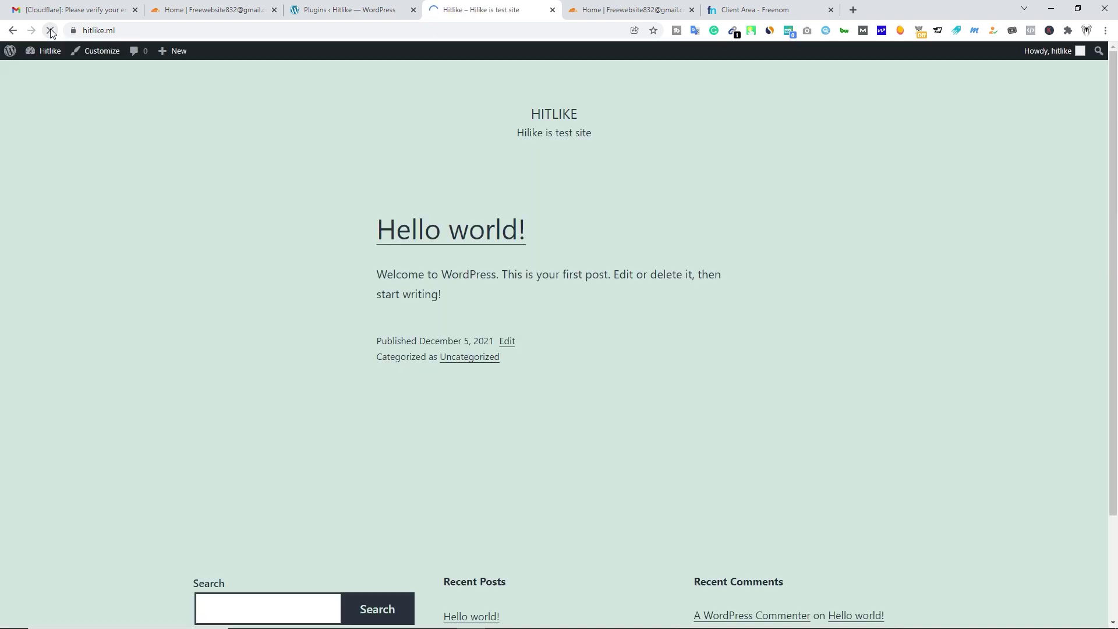
Step: Confirm hitlike.ml's connection is secure with a valid certificate, then return to Cloudflare
click(73, 31)
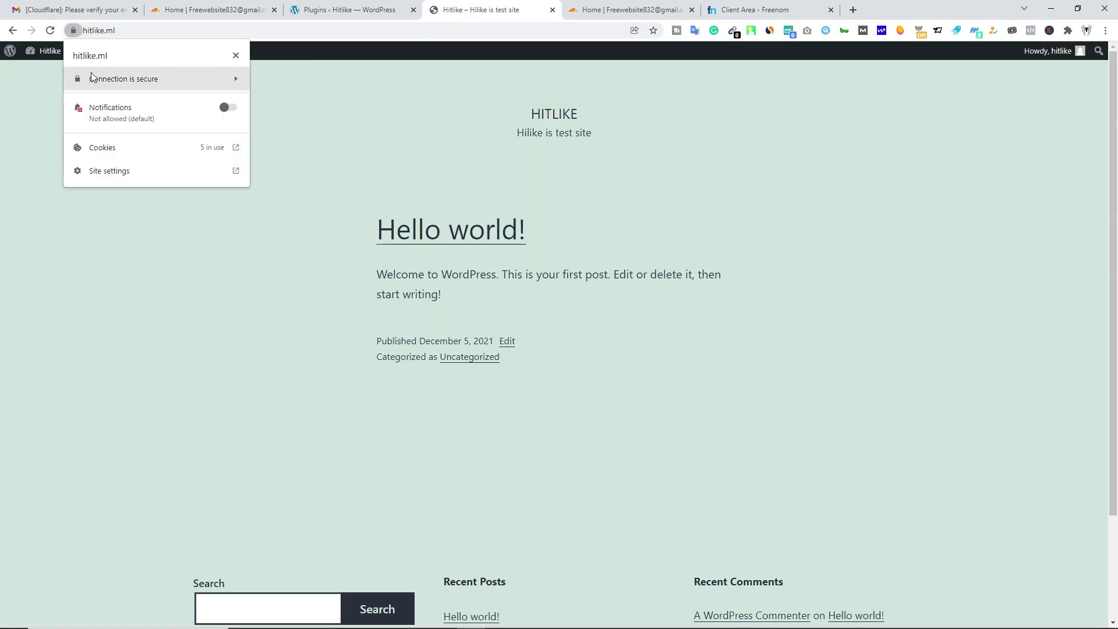
click(124, 81)
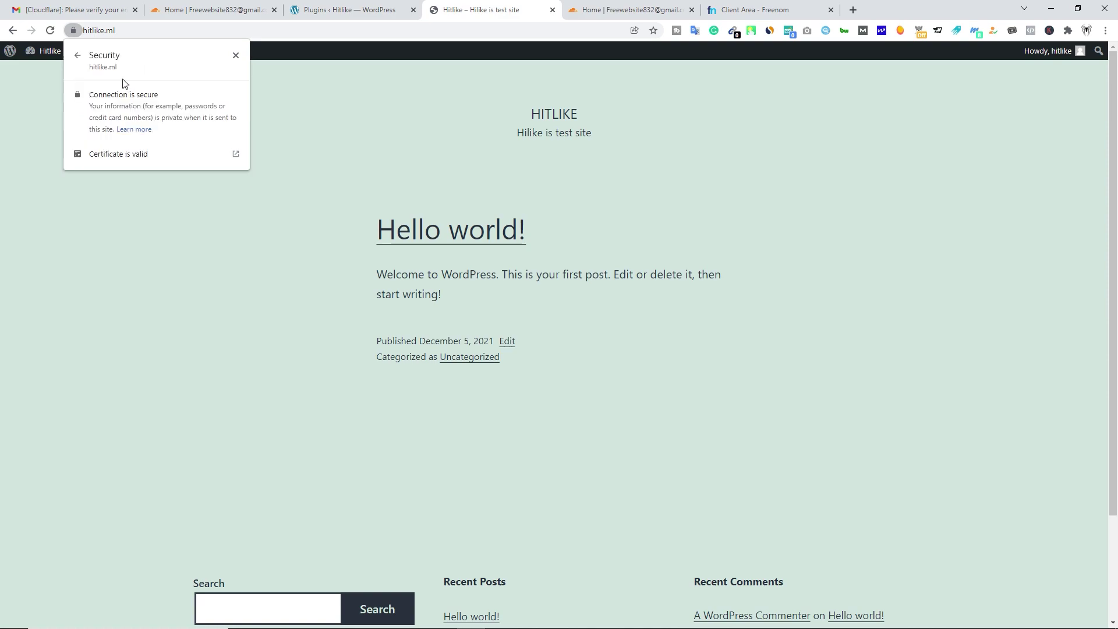
click(236, 55)
click(133, 32)
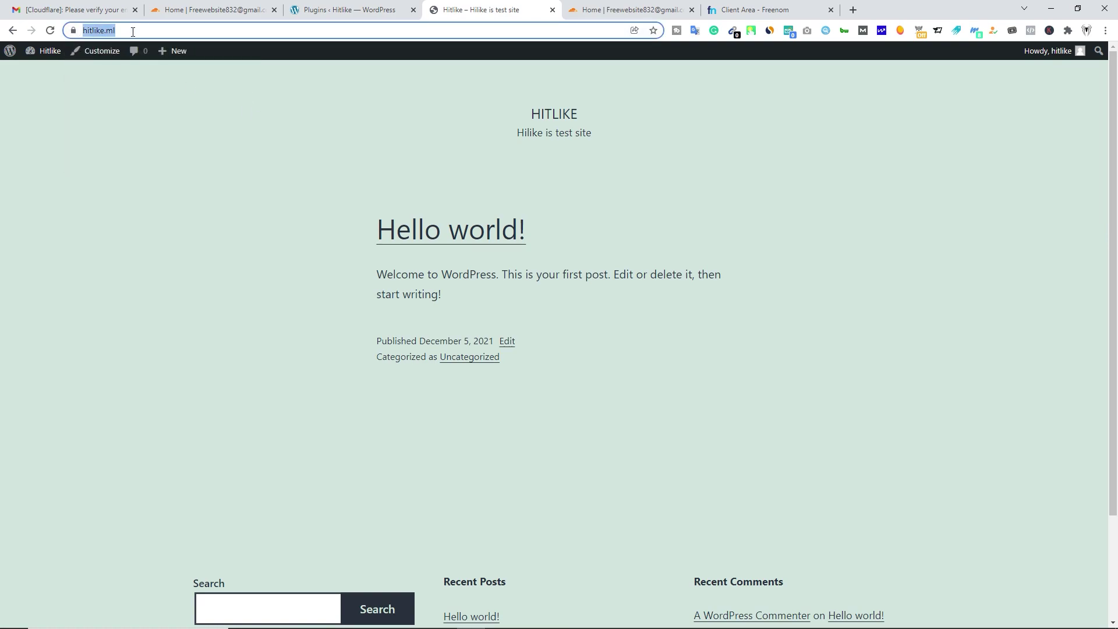
click(133, 32)
click(152, 120)
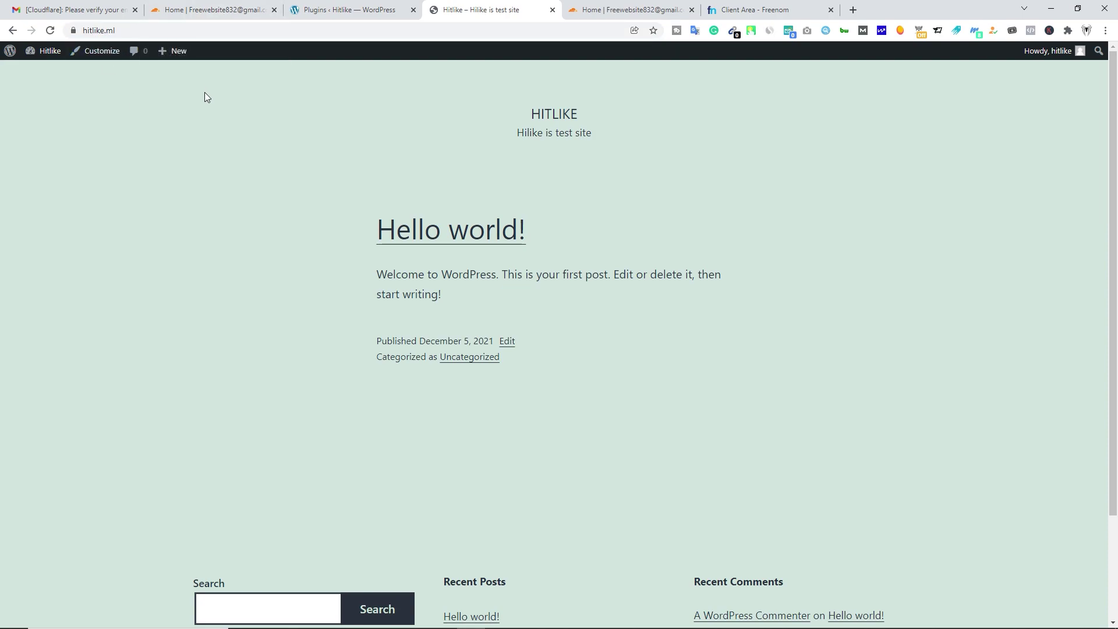
click(207, 13)
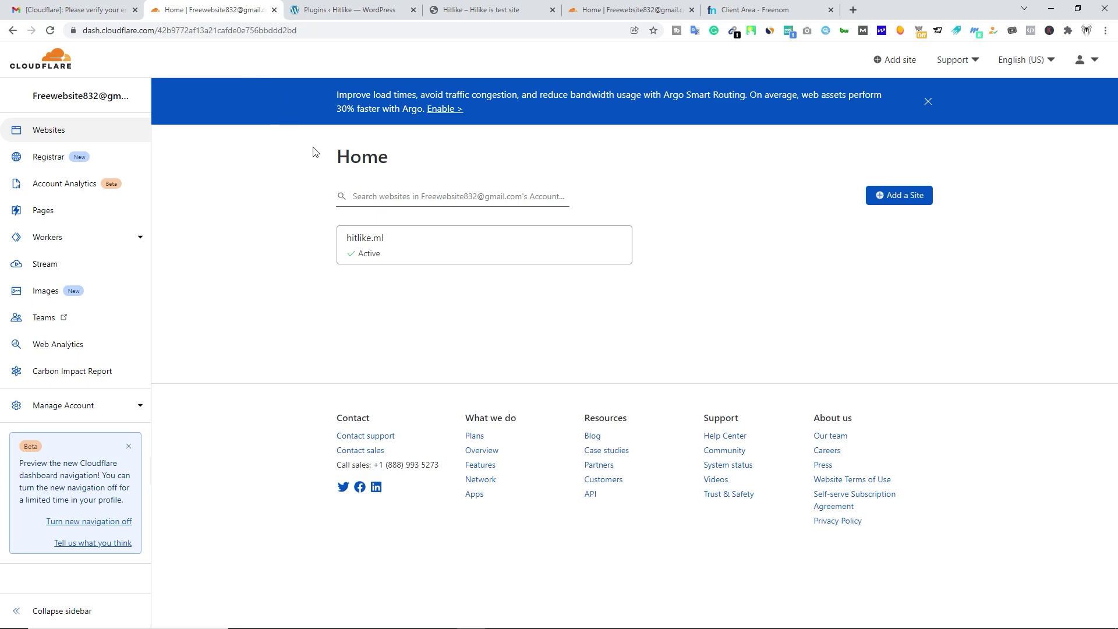